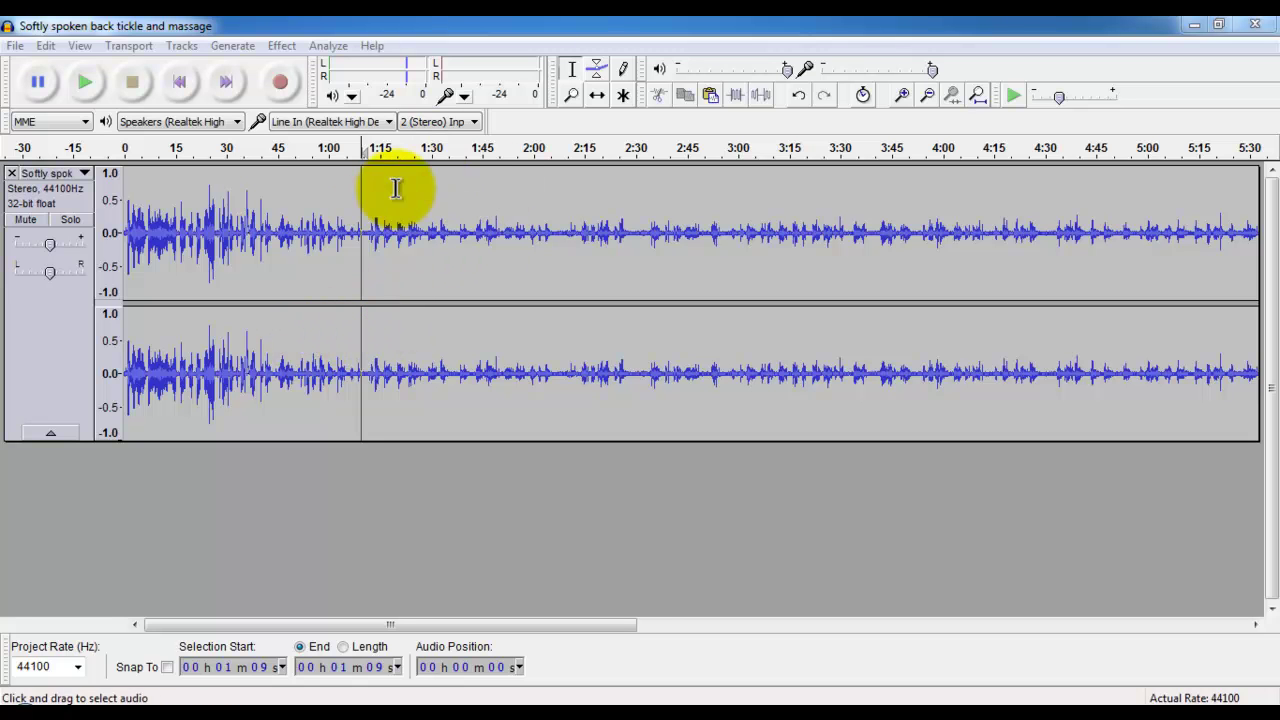
Zoom in twice around 1:15 so roughly 0:15 to 1:30 of the speech fills the view.
drag(614, 625, 534, 623)
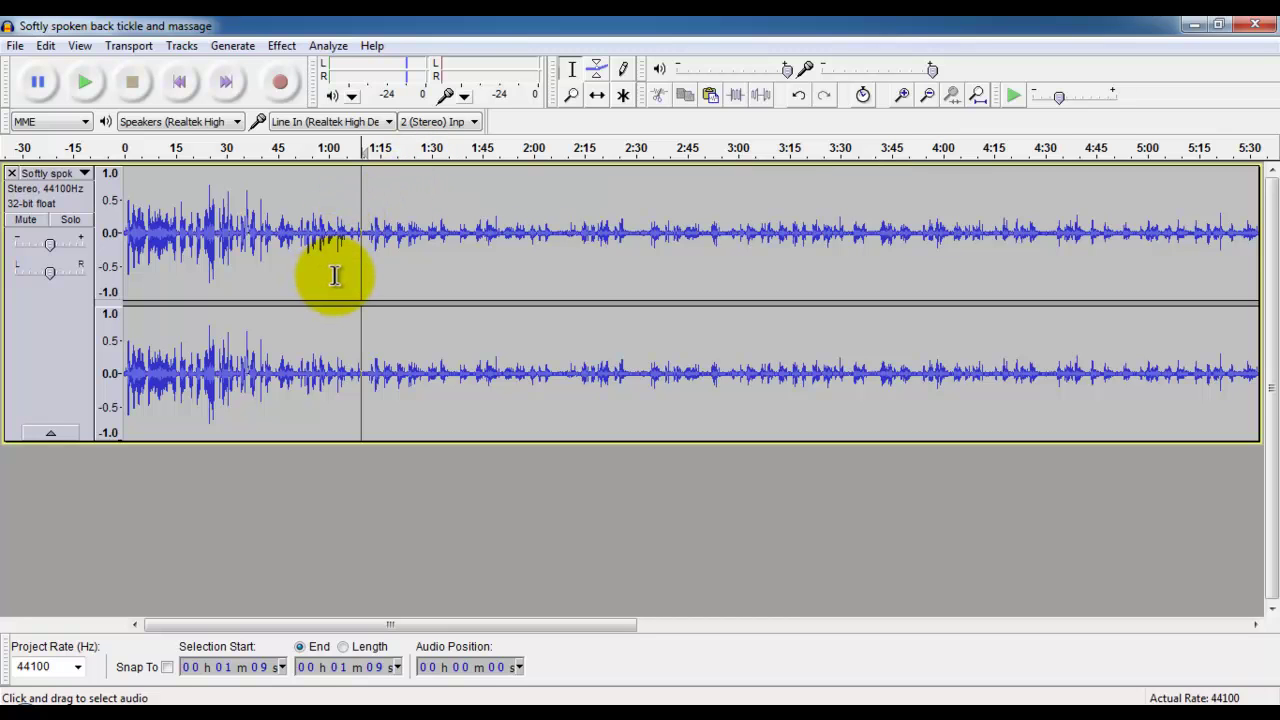
click(574, 97)
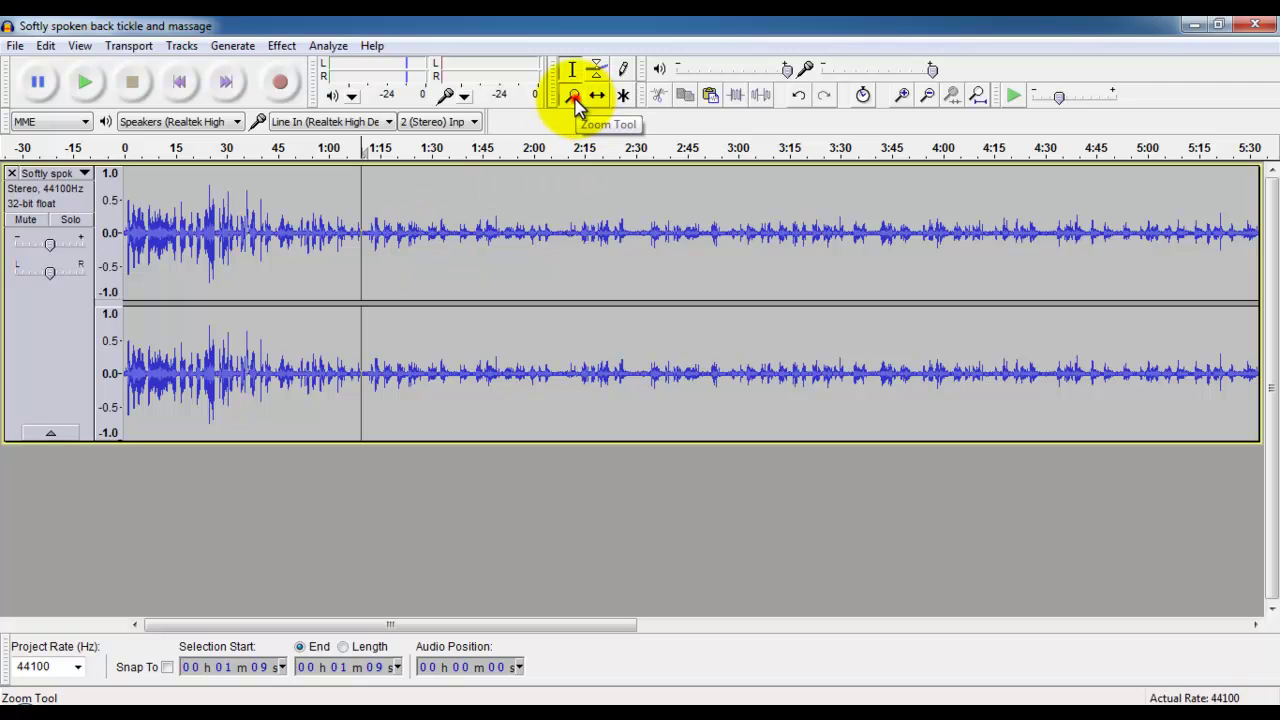
click(341, 285)
click(341, 285)
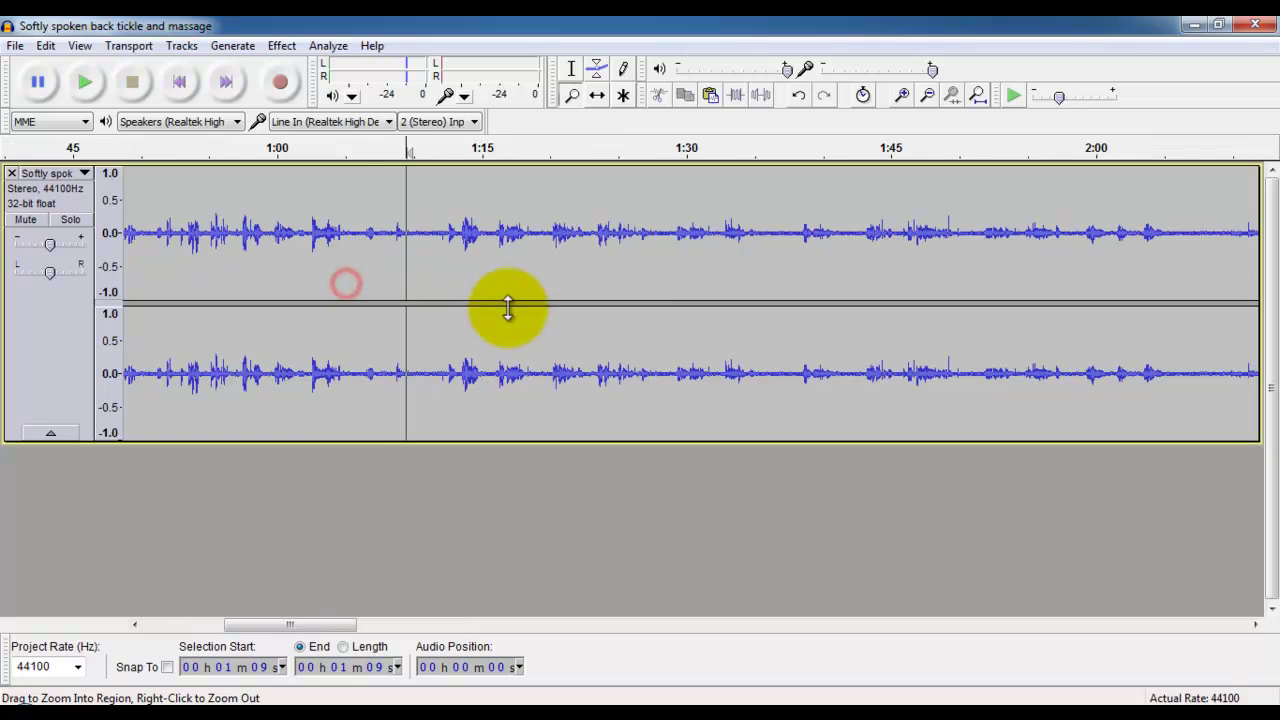
drag(314, 623, 266, 631)
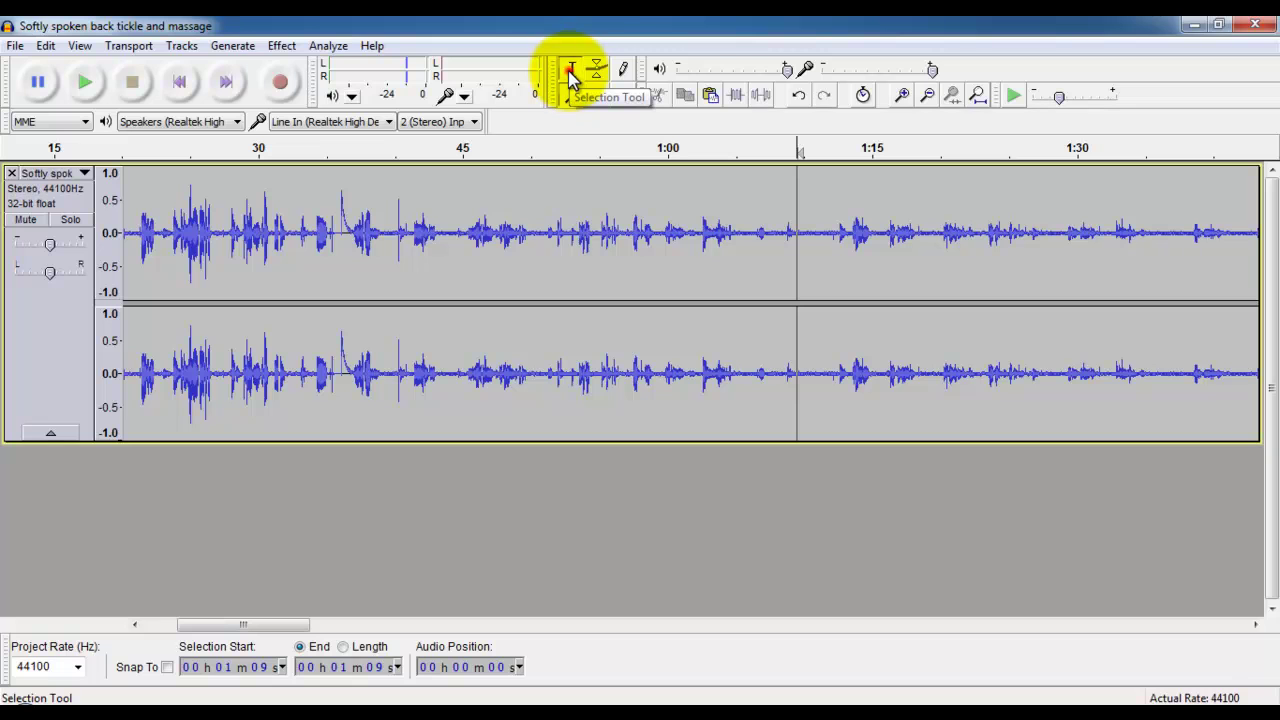
Play from 0:44 while following along to hear the hiss between phrases, then stop.
click(457, 265)
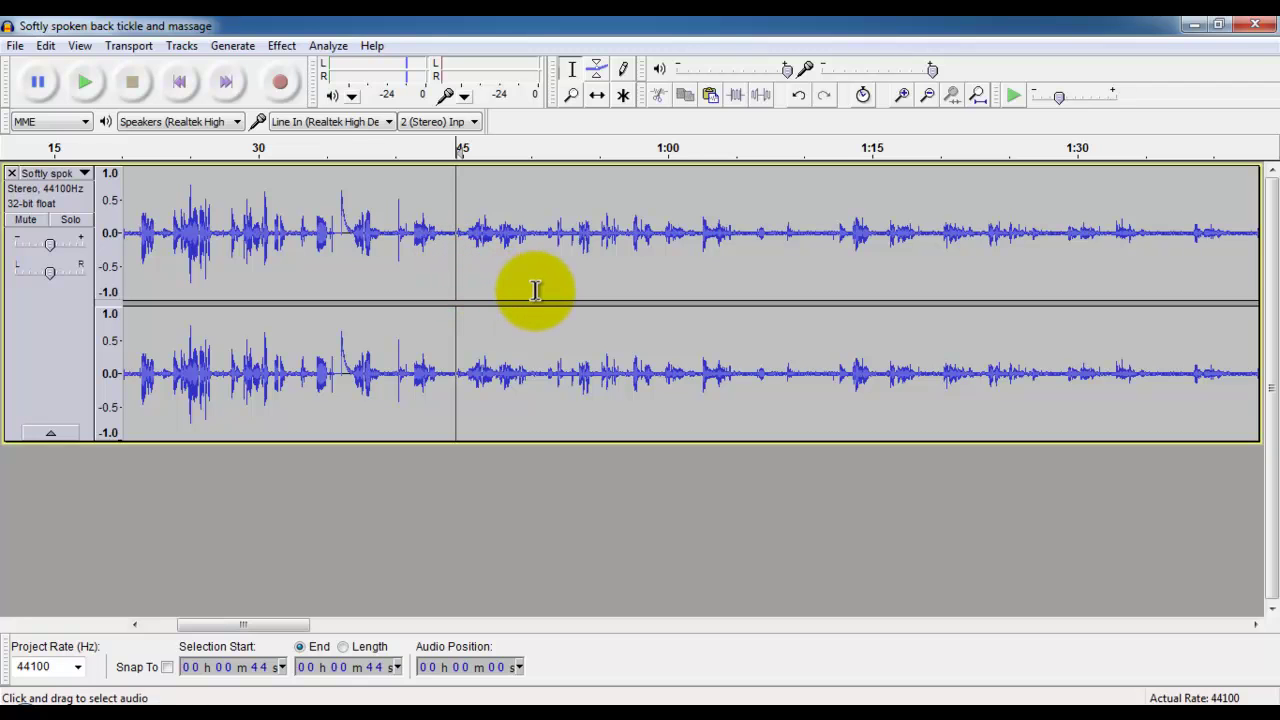
key(space)
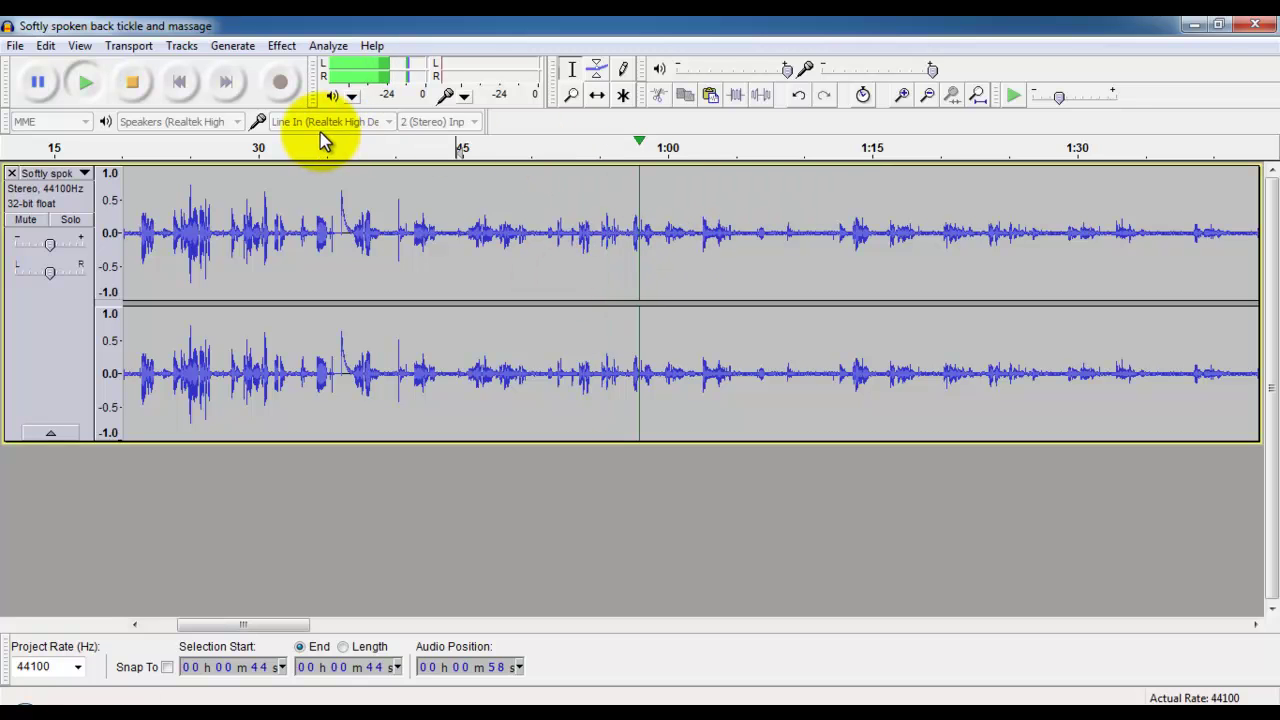
drag(298, 624, 338, 624)
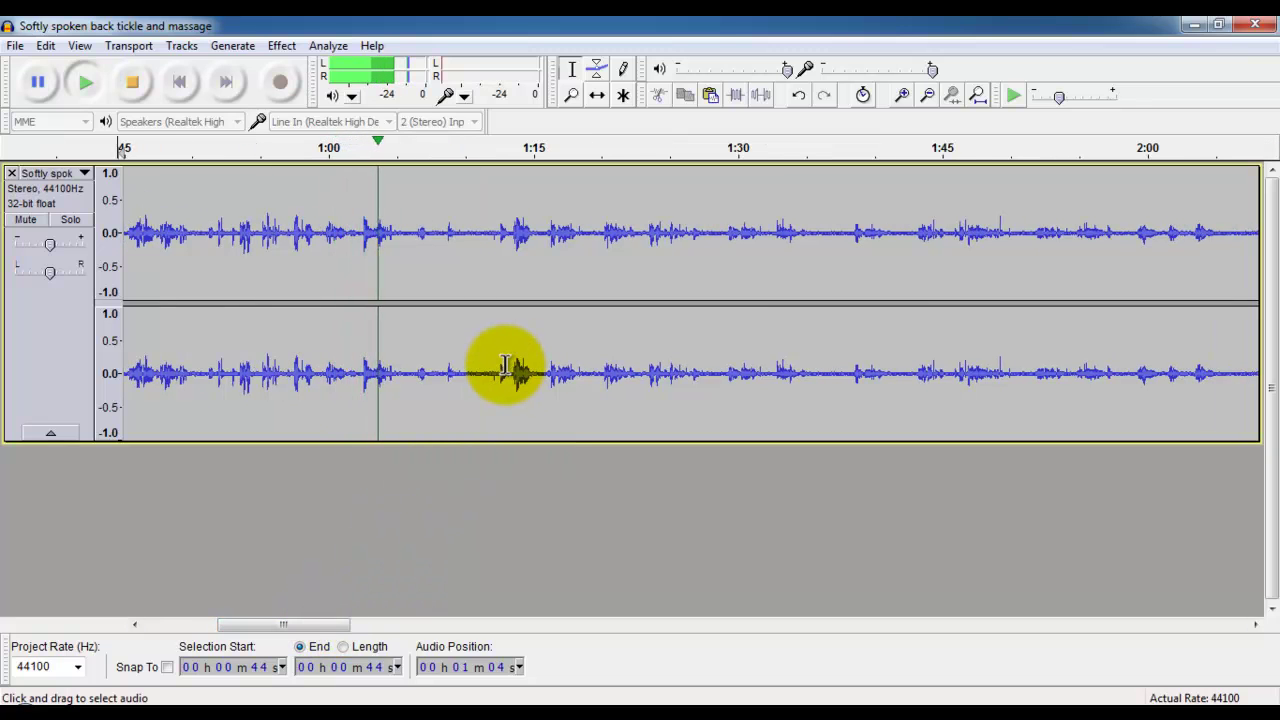
key(space)
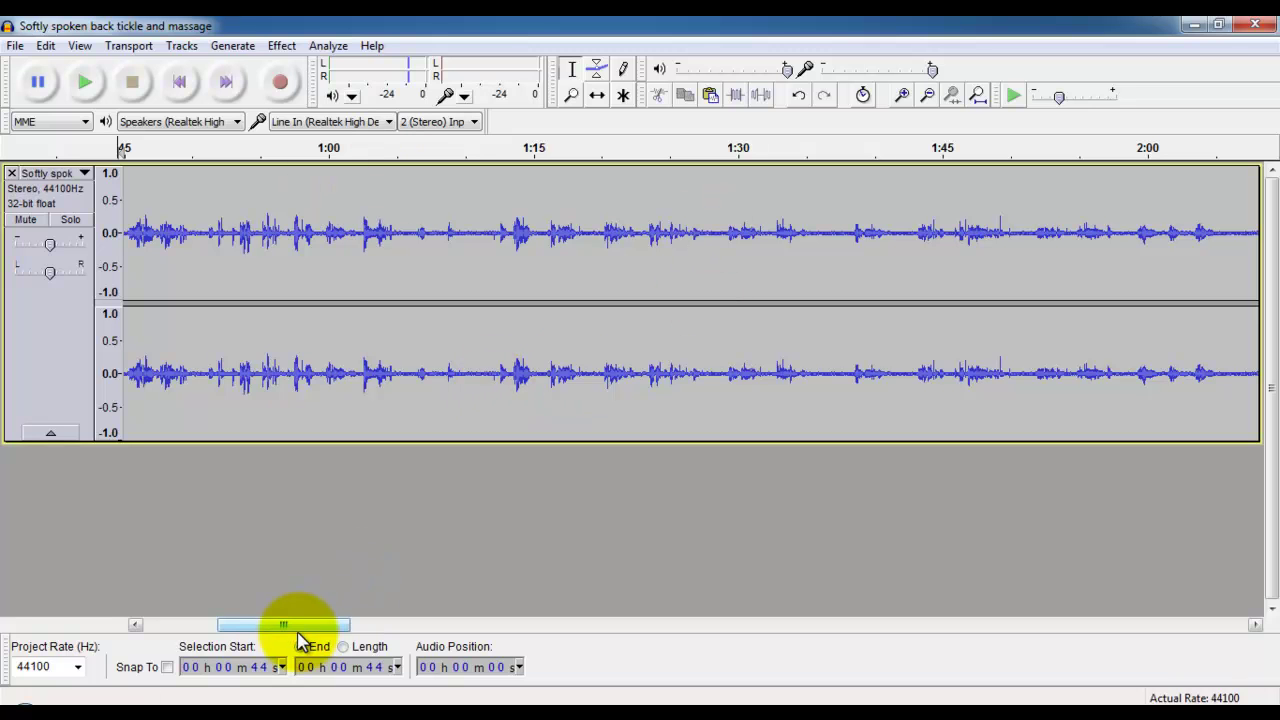
Scroll to about 2:00, select the quiet gap from 2:06 to 2:10, and play it.
drag(303, 628, 313, 630)
drag(340, 626, 400, 627)
drag(450, 233, 505, 242)
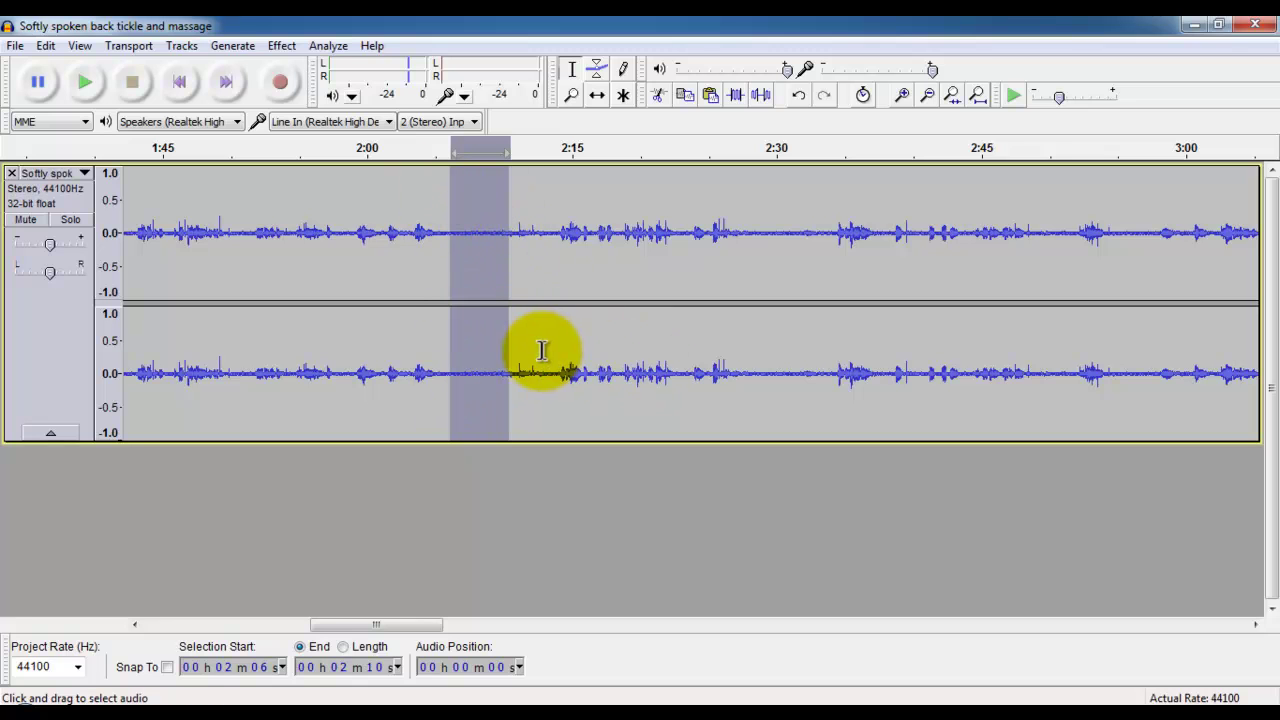
key(space)
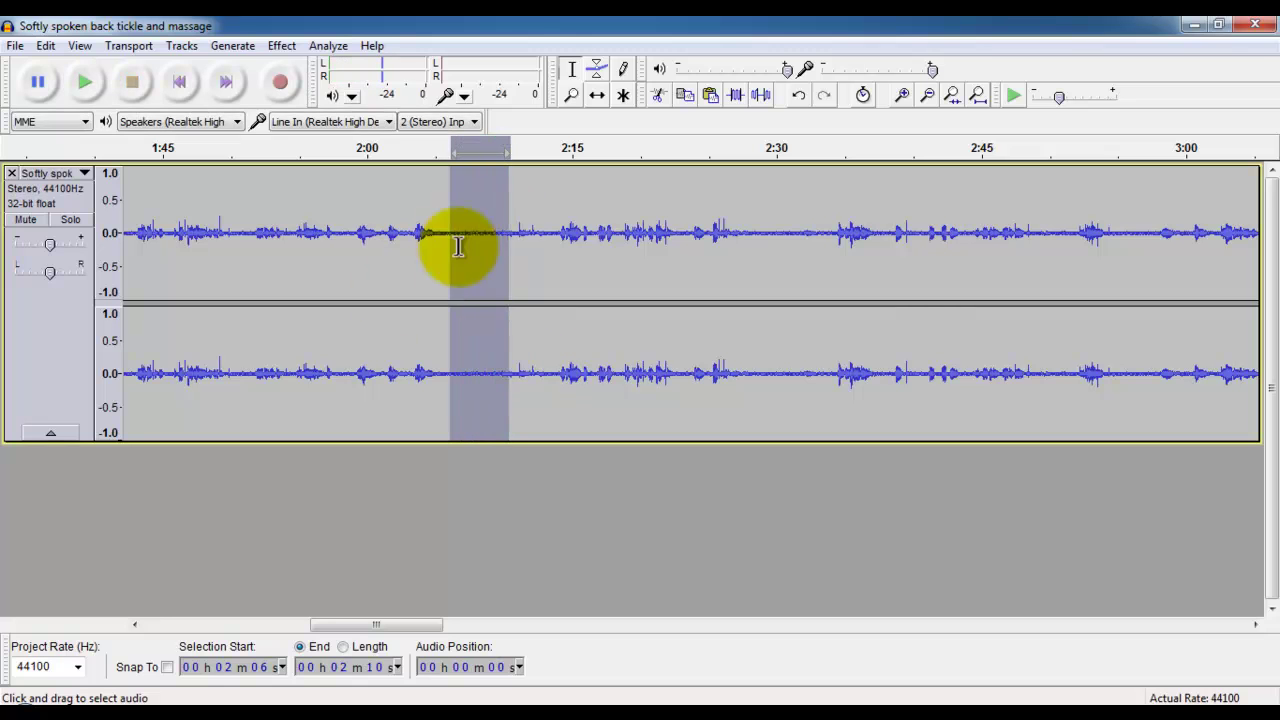
Narrow the selection to about 2:07–2:09, then loop-play it and stop.
drag(457, 250, 491, 256)
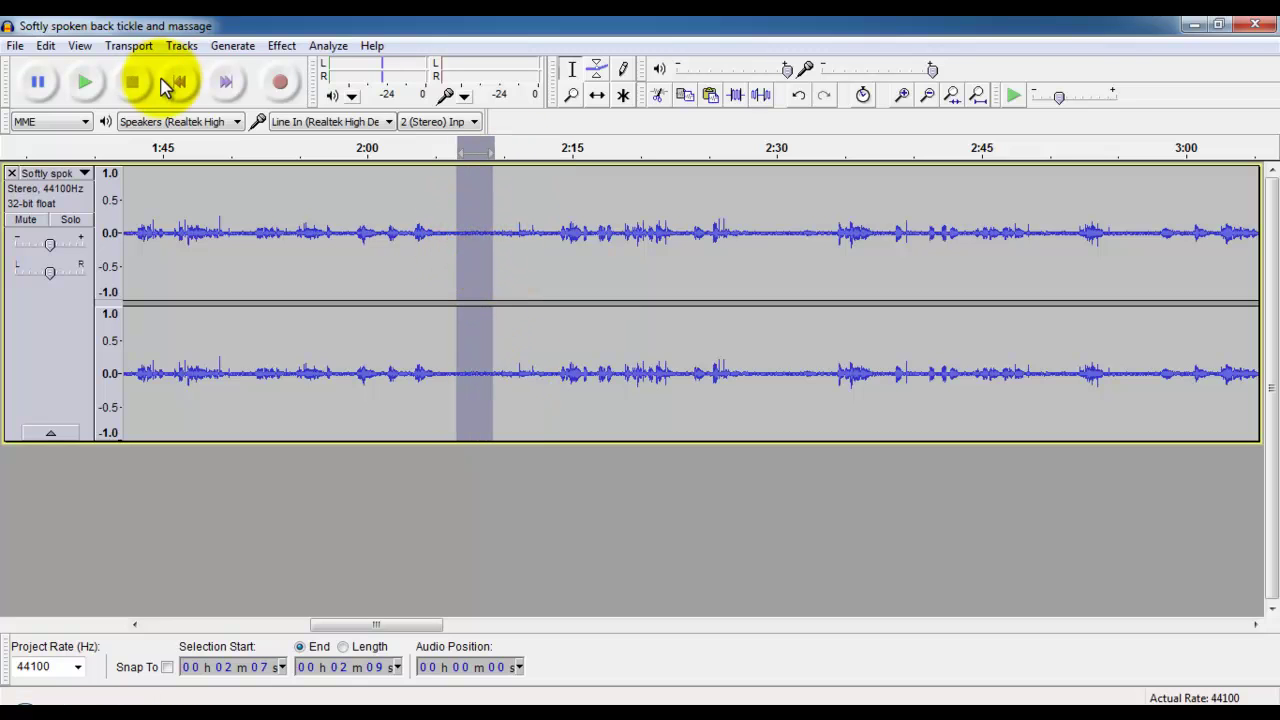
shift+click(81, 88)
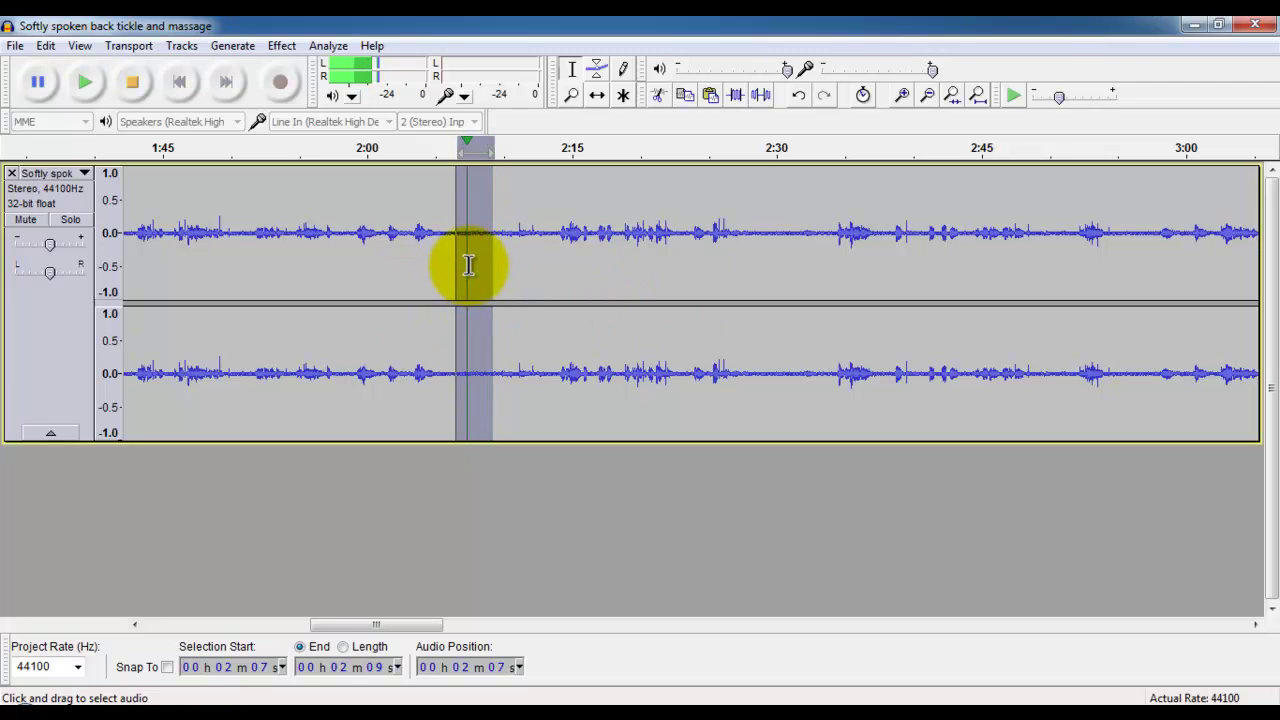
key(space)
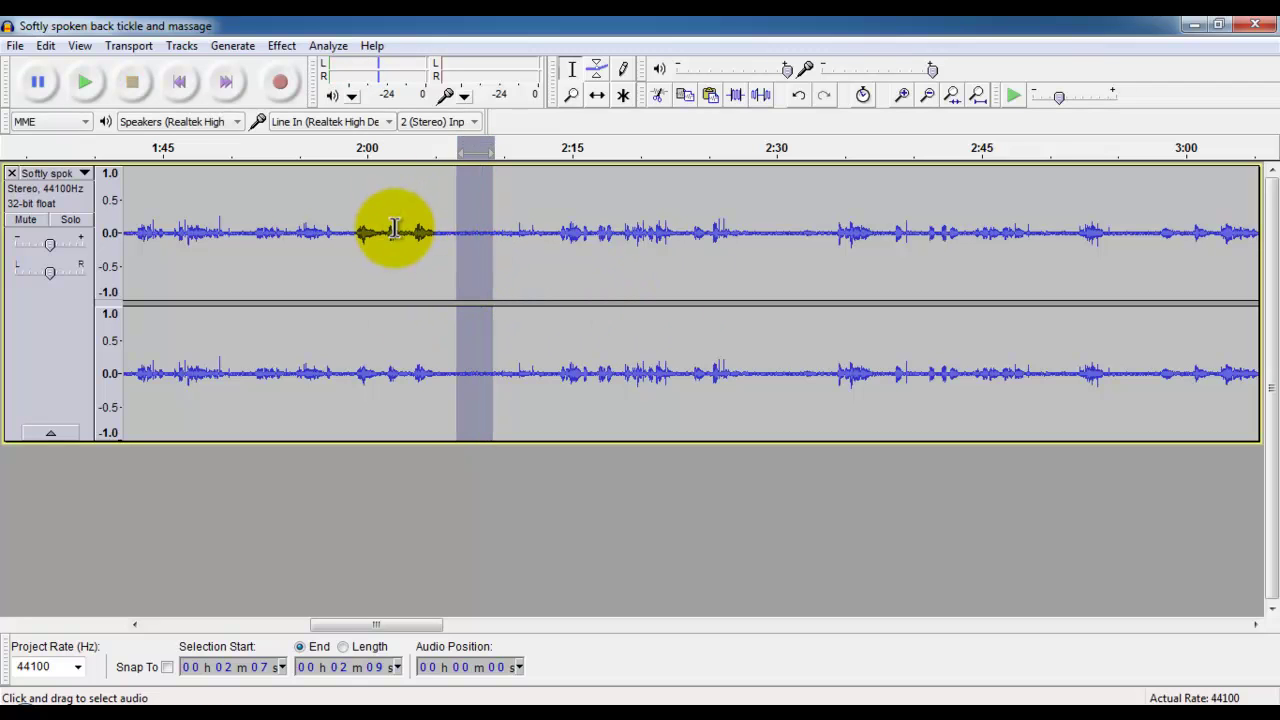
Capture the 2:07–2:09 hiss as the noise profile in Effect > Noise Removal.
click(281, 47)
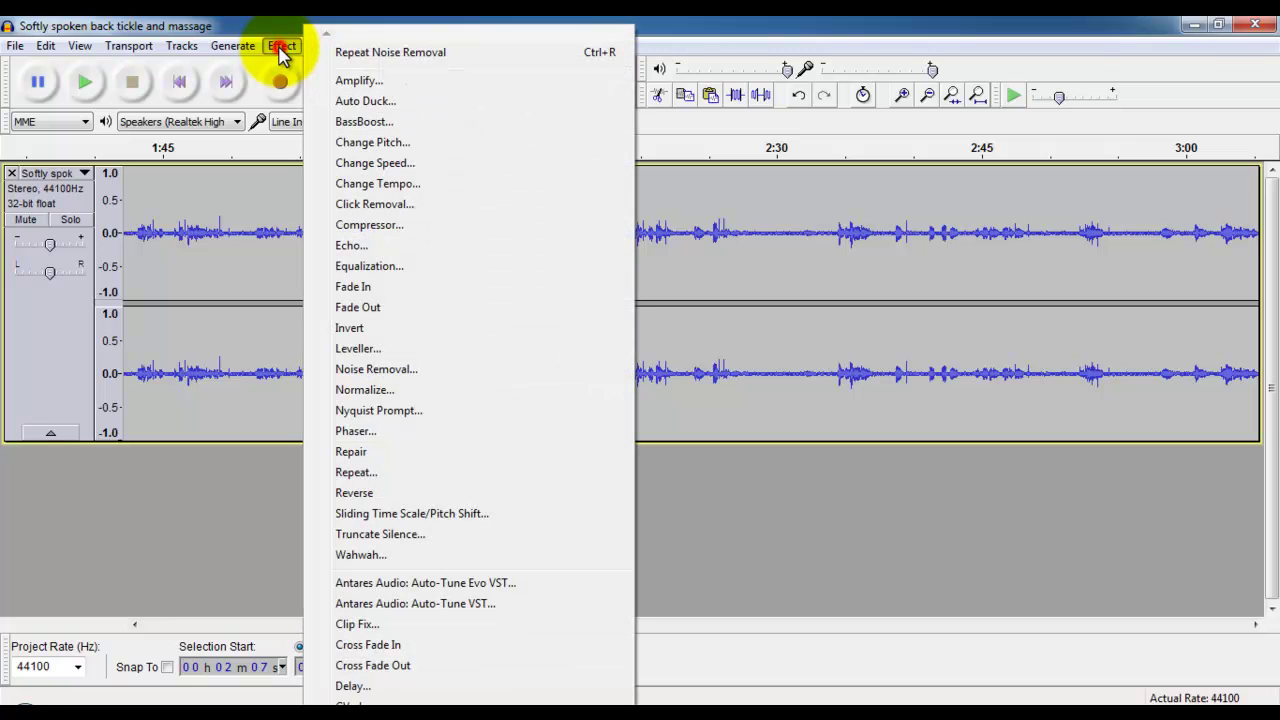
click(422, 370)
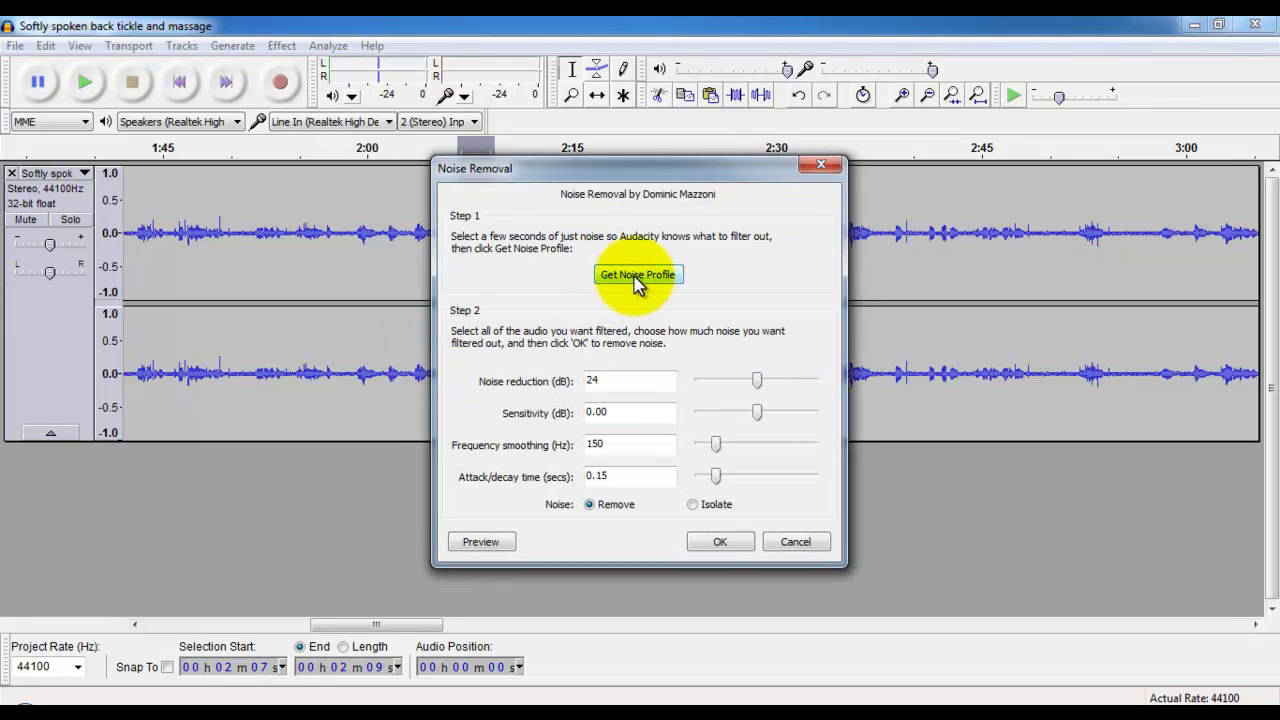
click(637, 276)
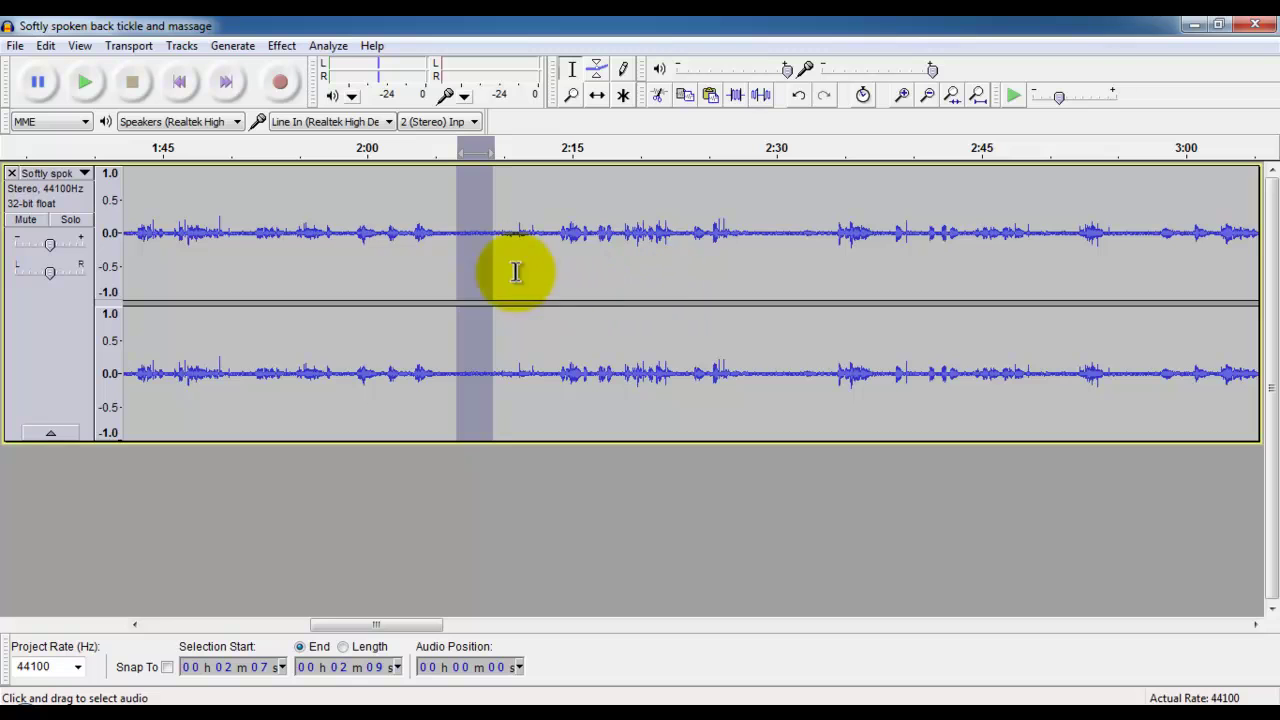
Select the entire stereo track and apply Noise Removal to it.
click(442, 273)
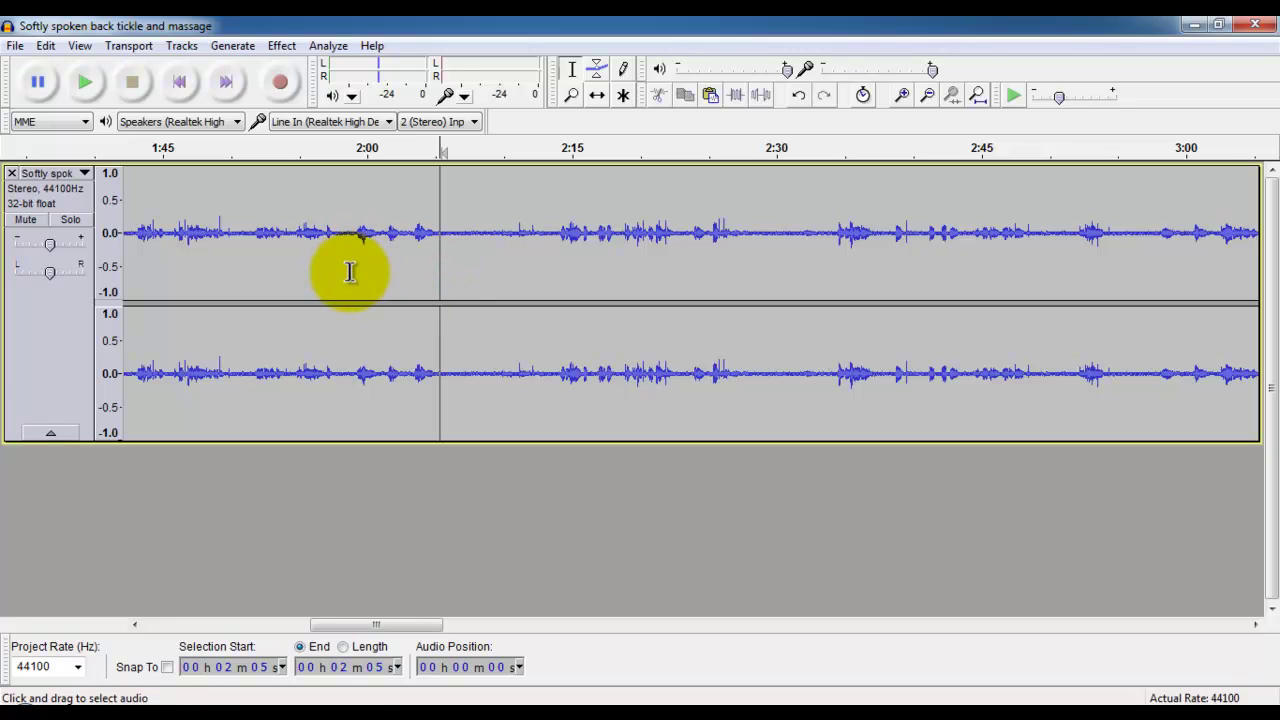
click(66, 338)
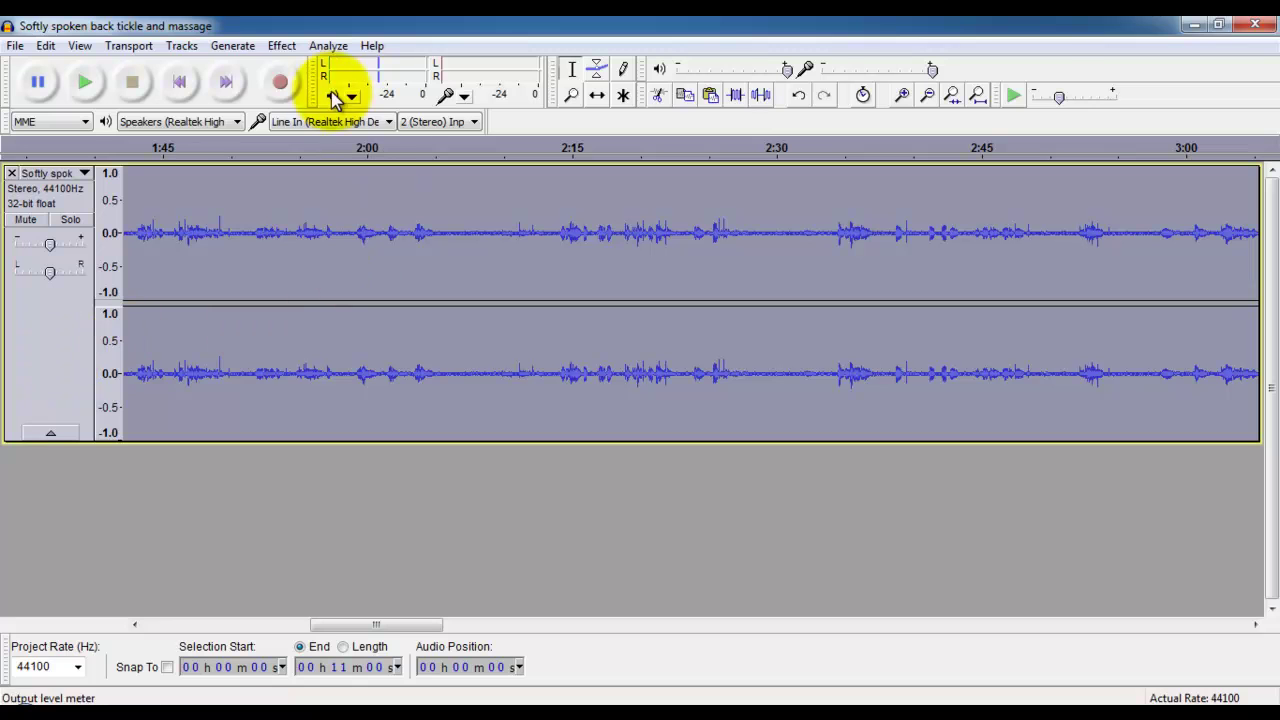
click(280, 48)
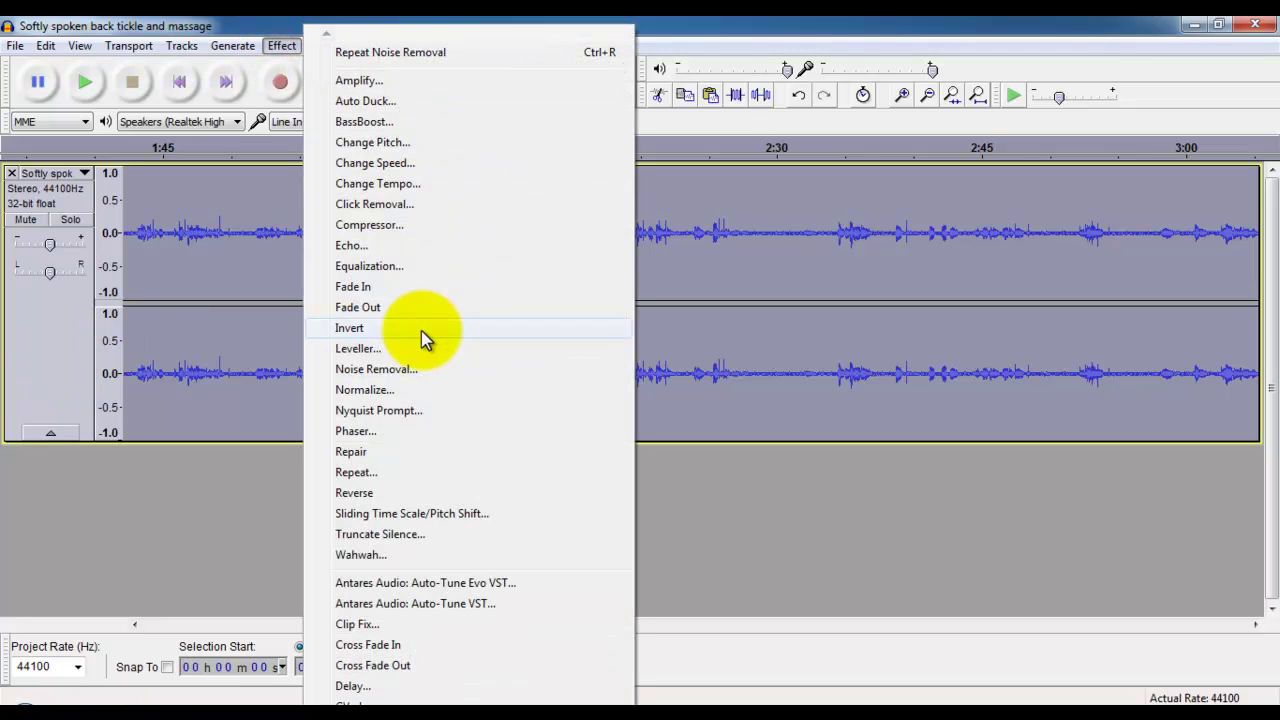
click(414, 372)
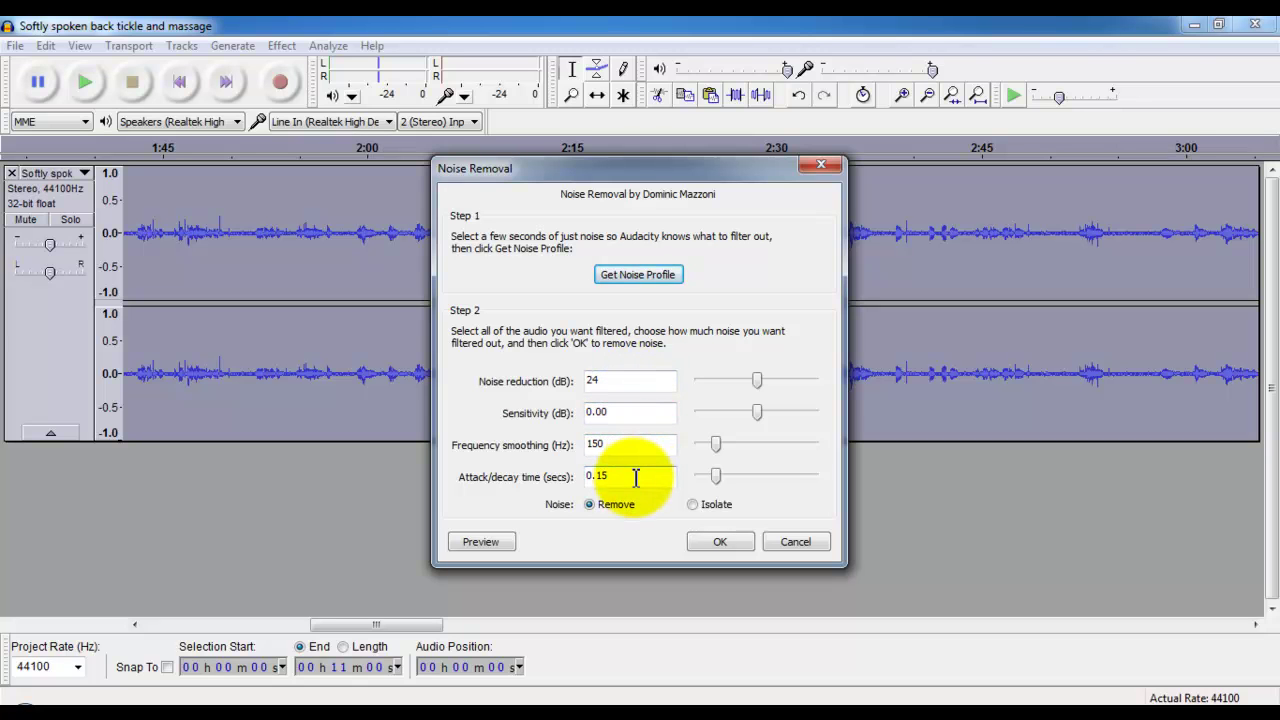
click(721, 545)
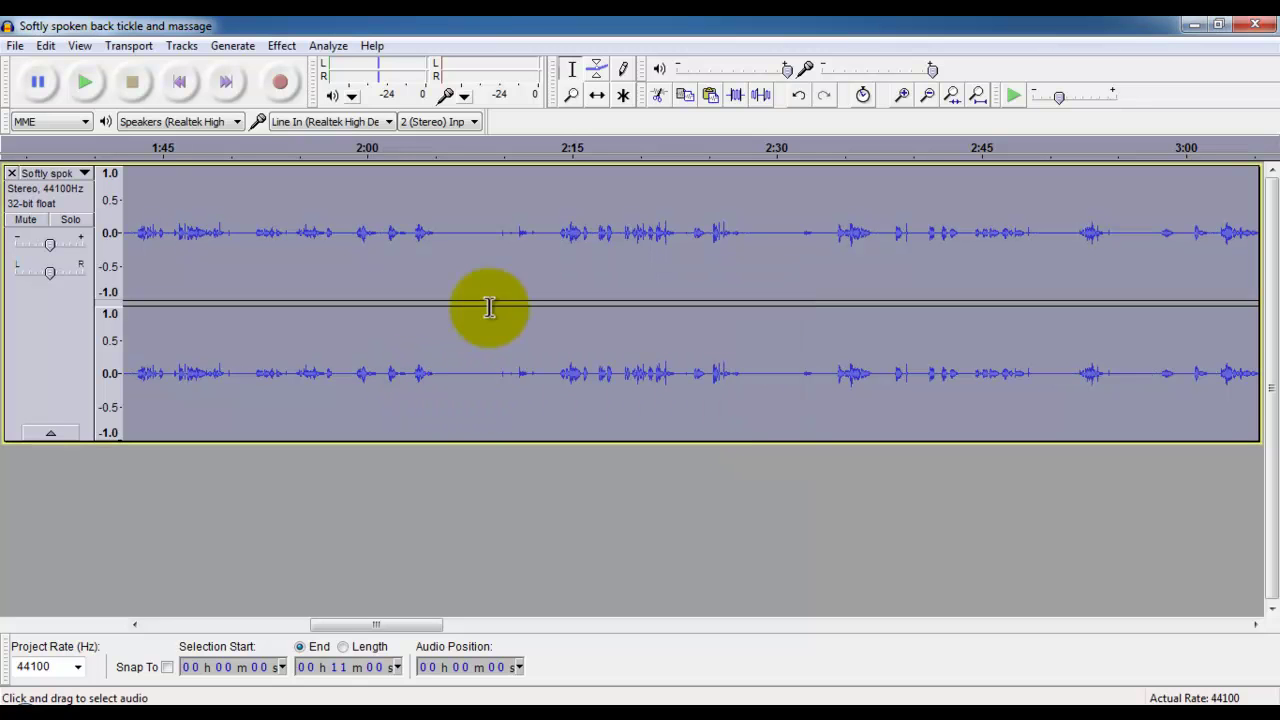
Clear the selection, place the edit point at 0:51, and bring up the Edit menu.
click(456, 247)
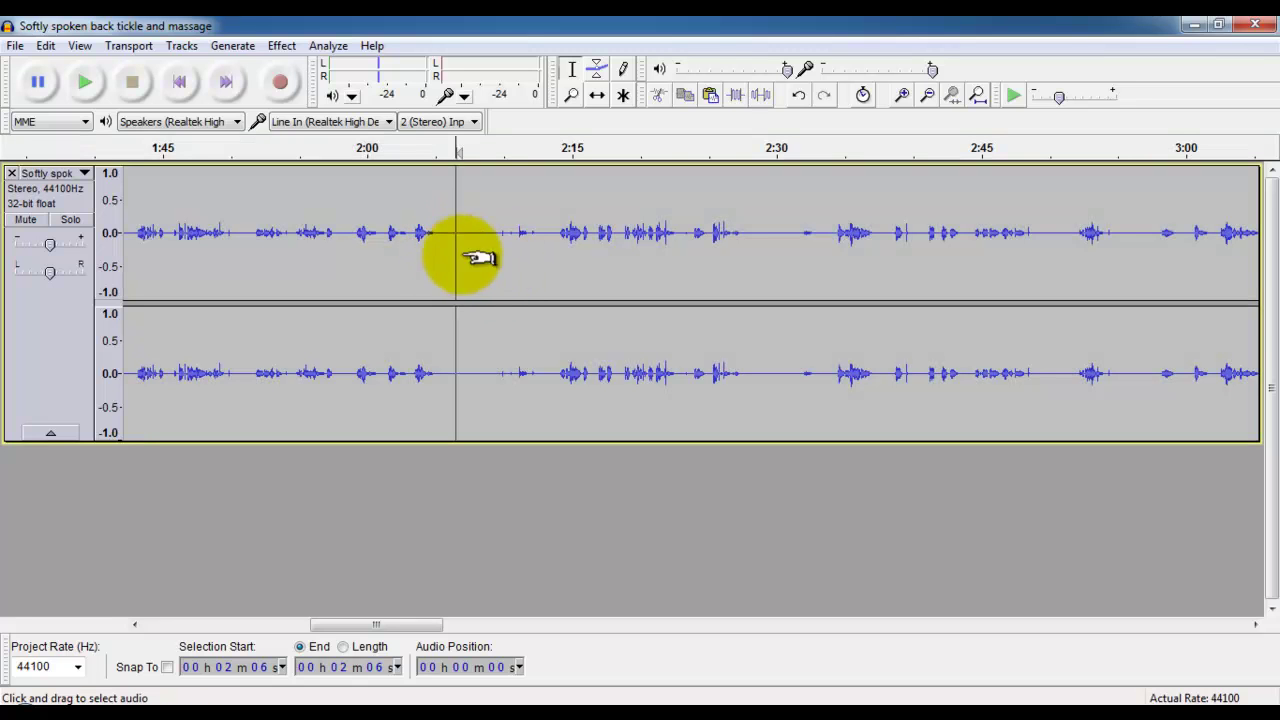
drag(417, 627, 317, 632)
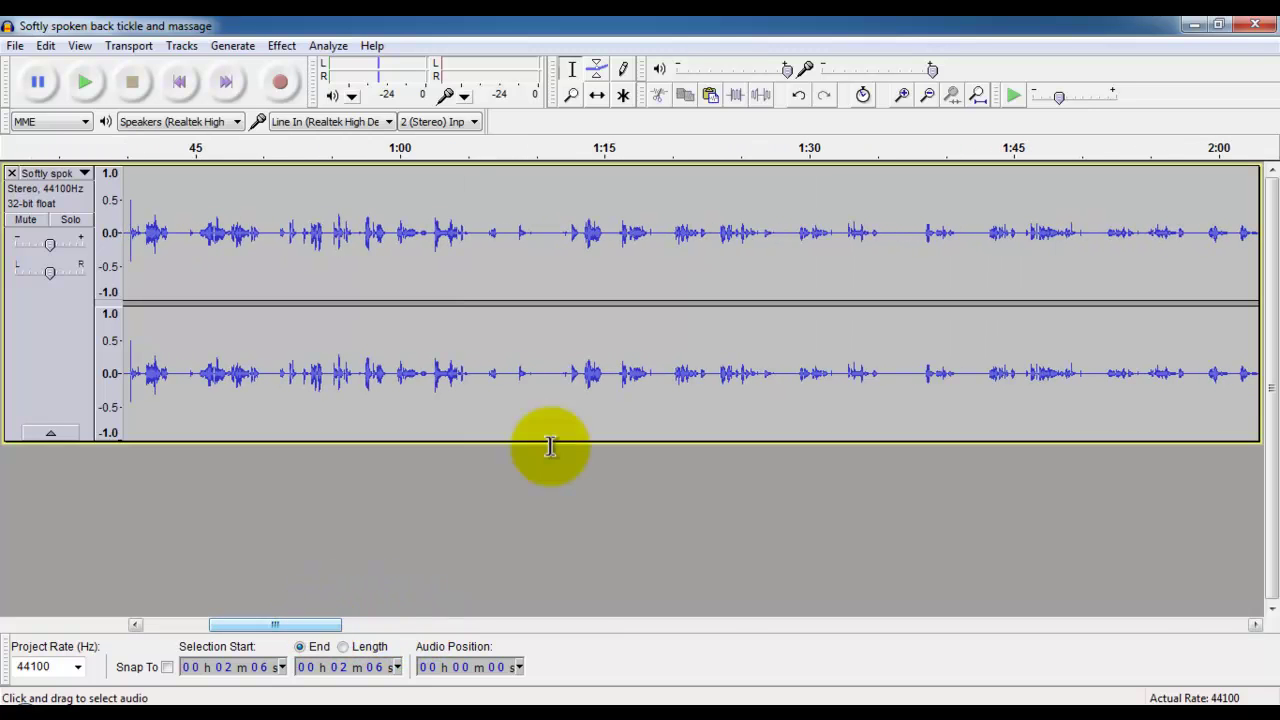
click(269, 232)
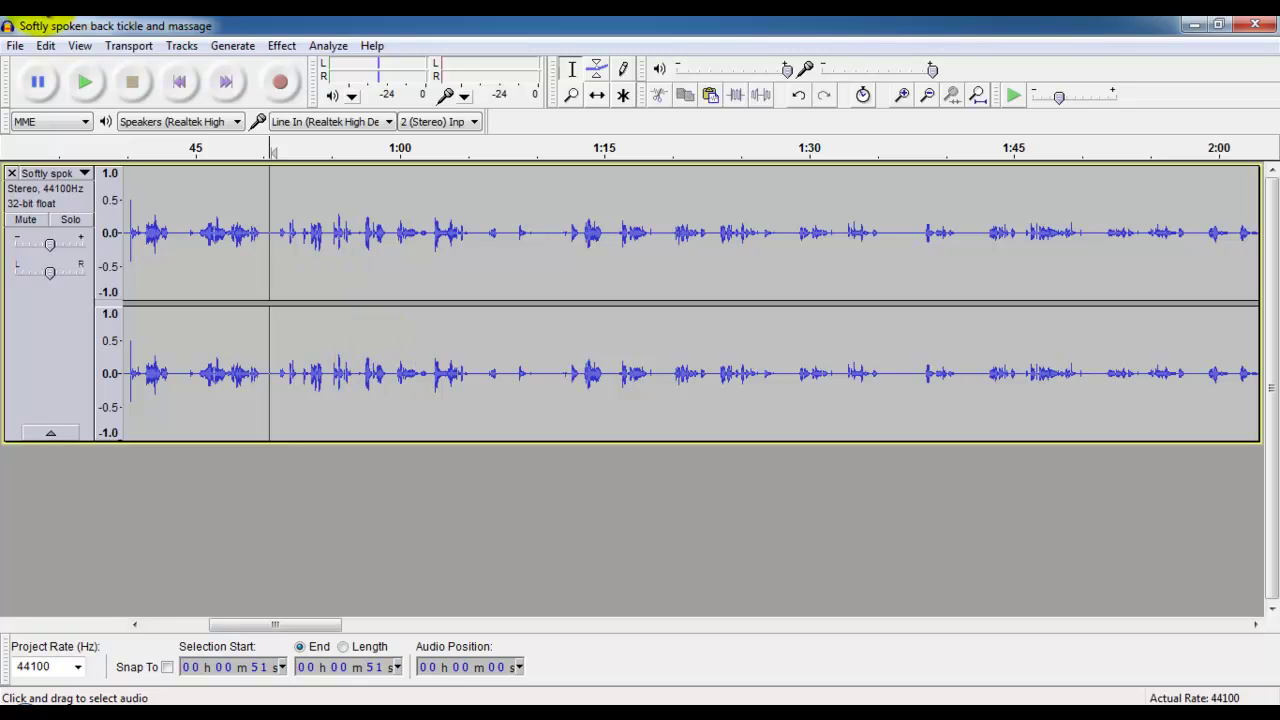
click(48, 46)
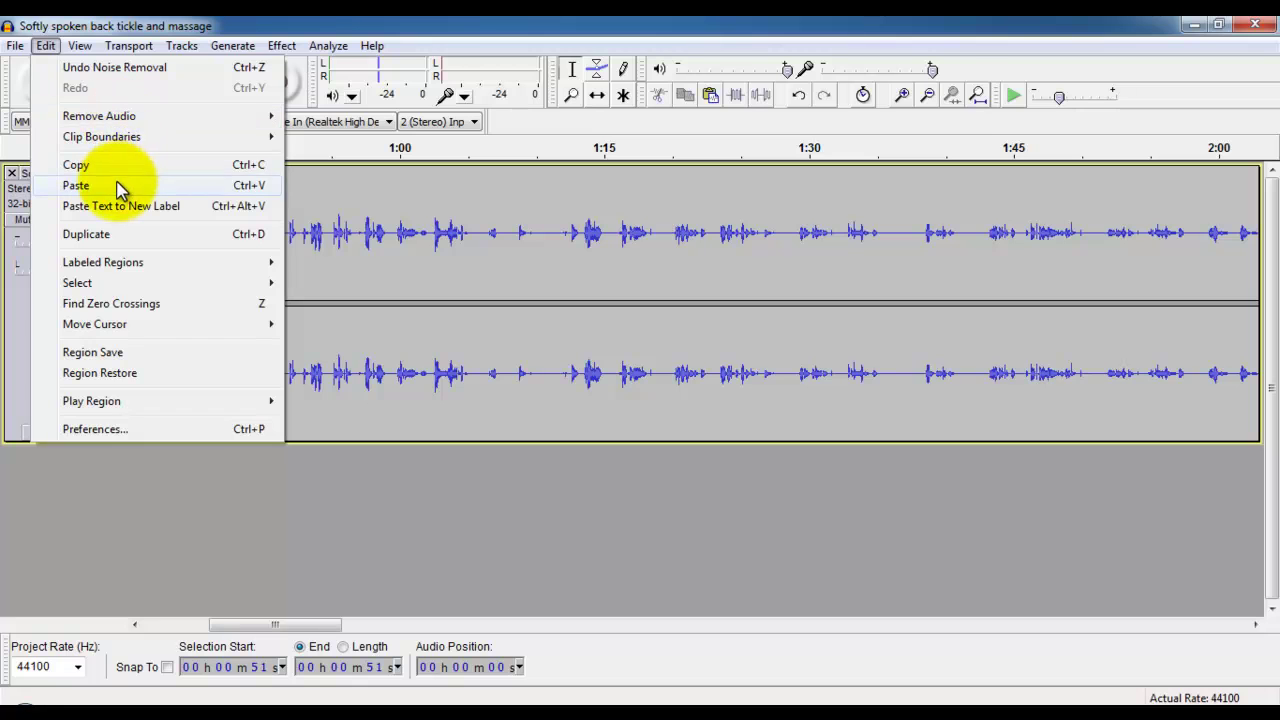
Undo the paste at 0:51 and paste the noisy audio as a new stereo track below.
click(76, 186)
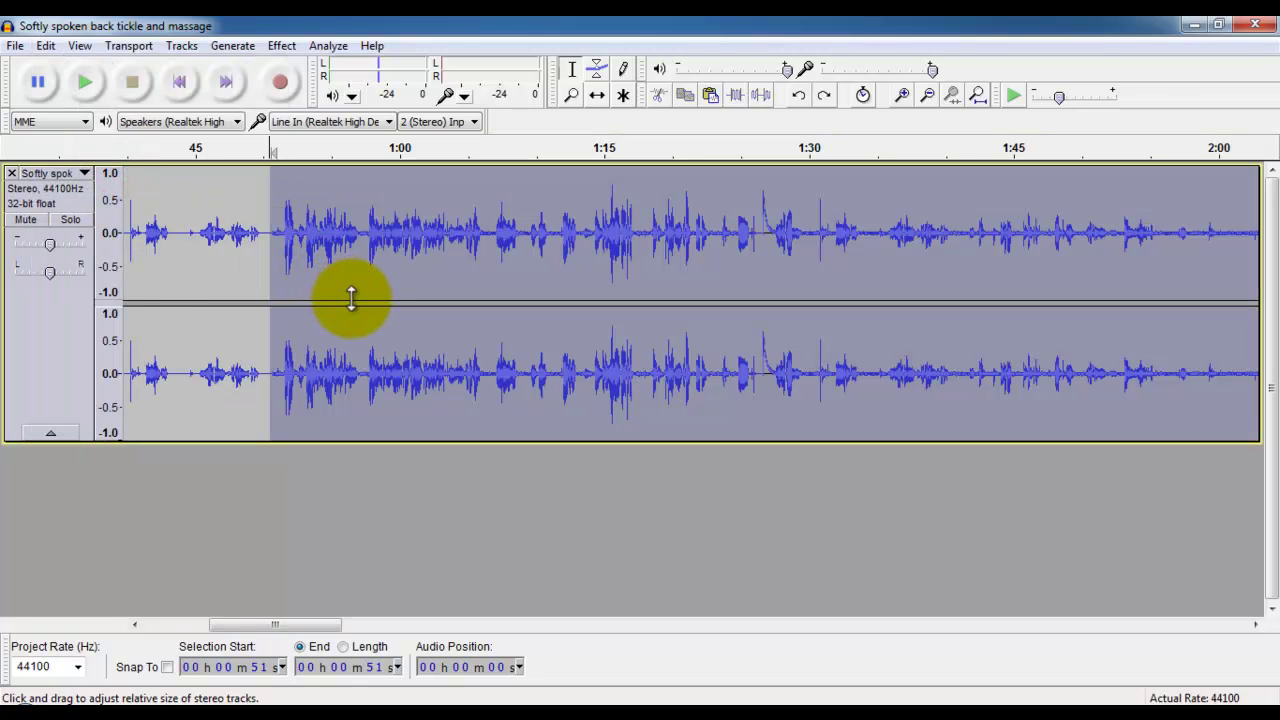
key(ctrl+z)
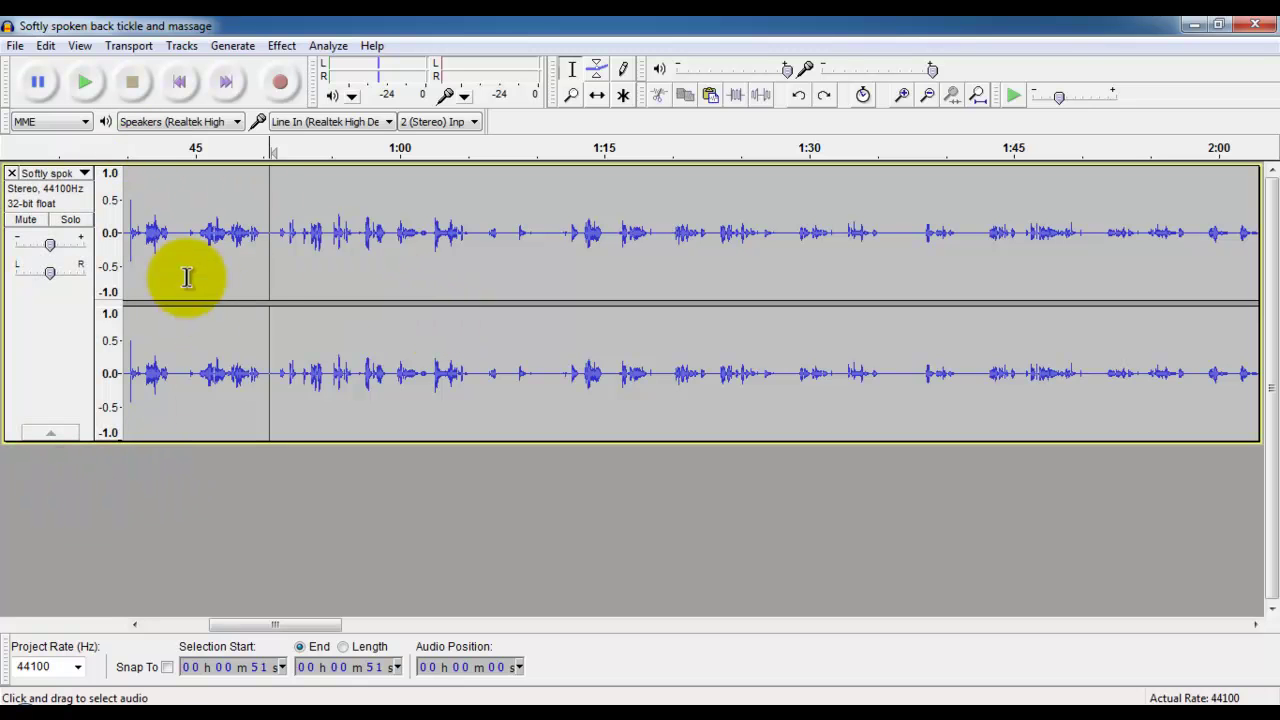
click(45, 46)
click(117, 184)
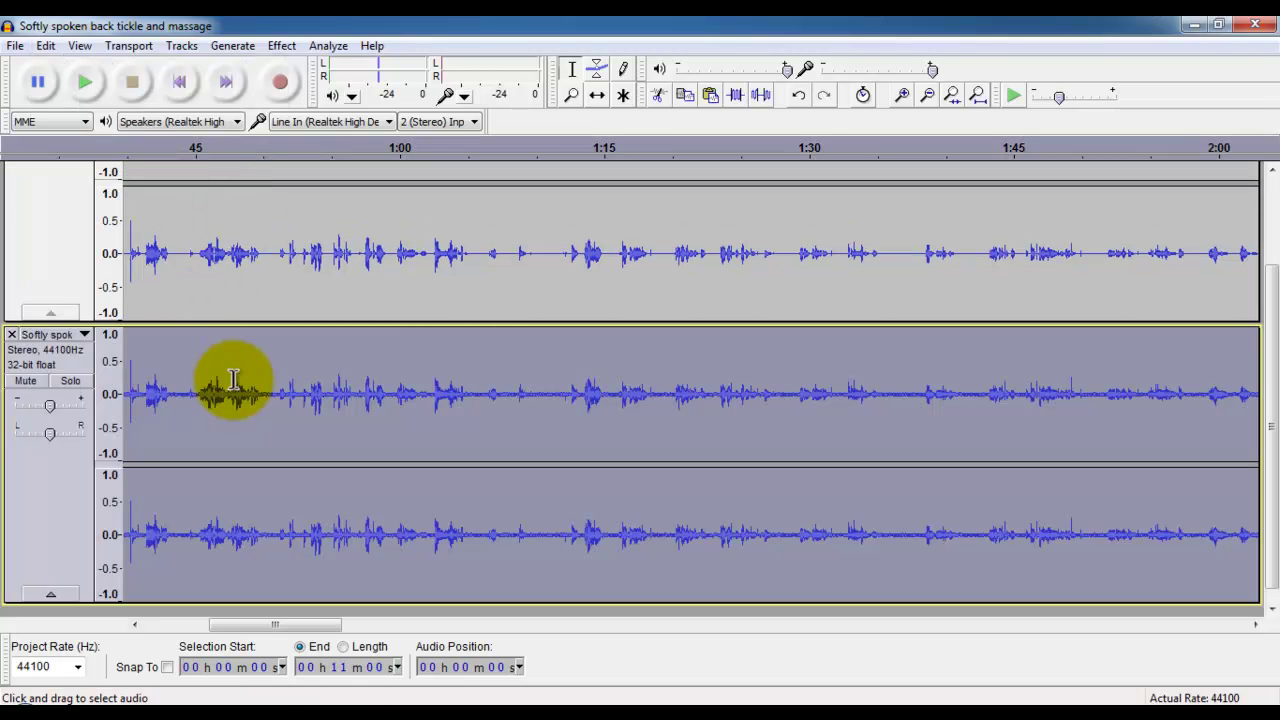
drag(1268, 392, 1266, 314)
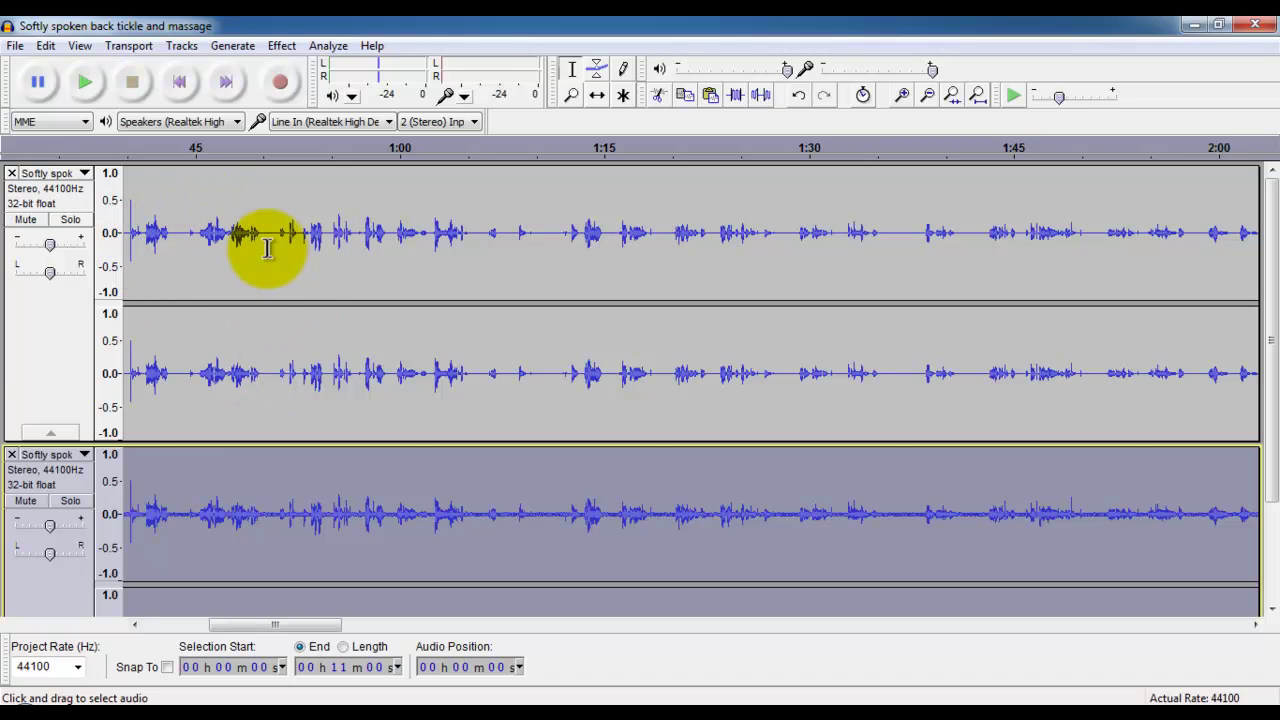
click(33, 502)
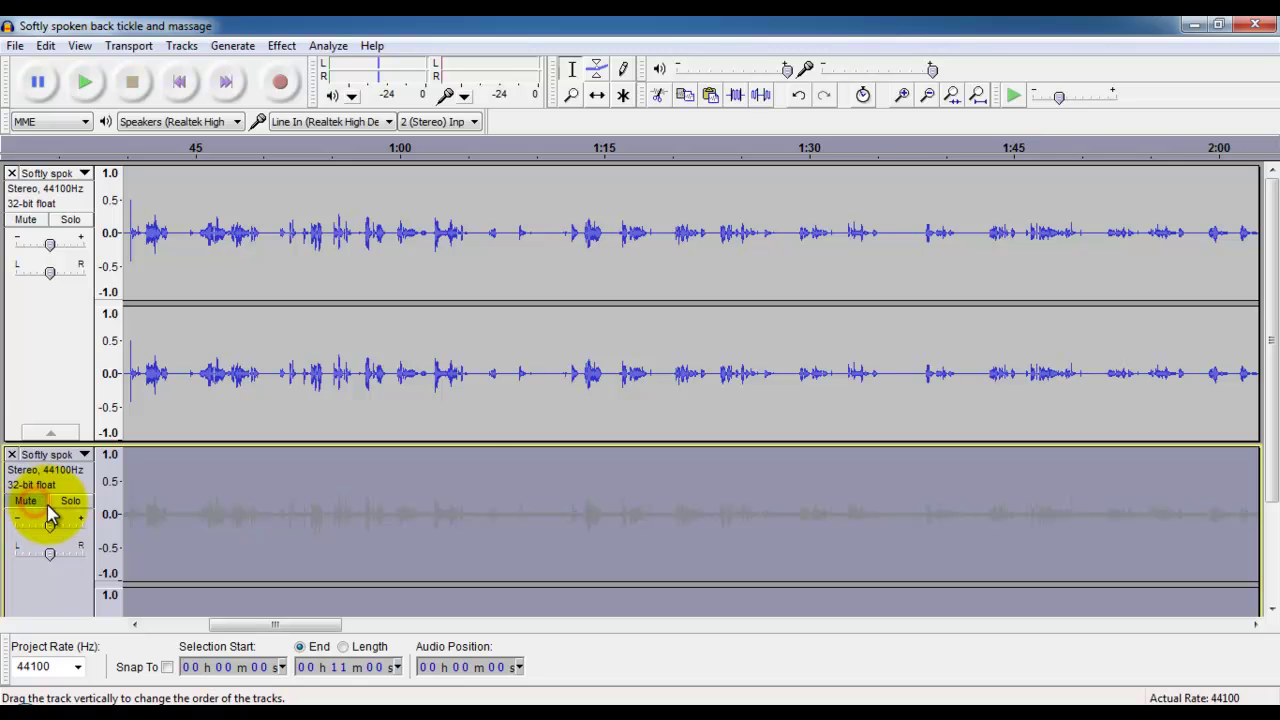
click(429, 373)
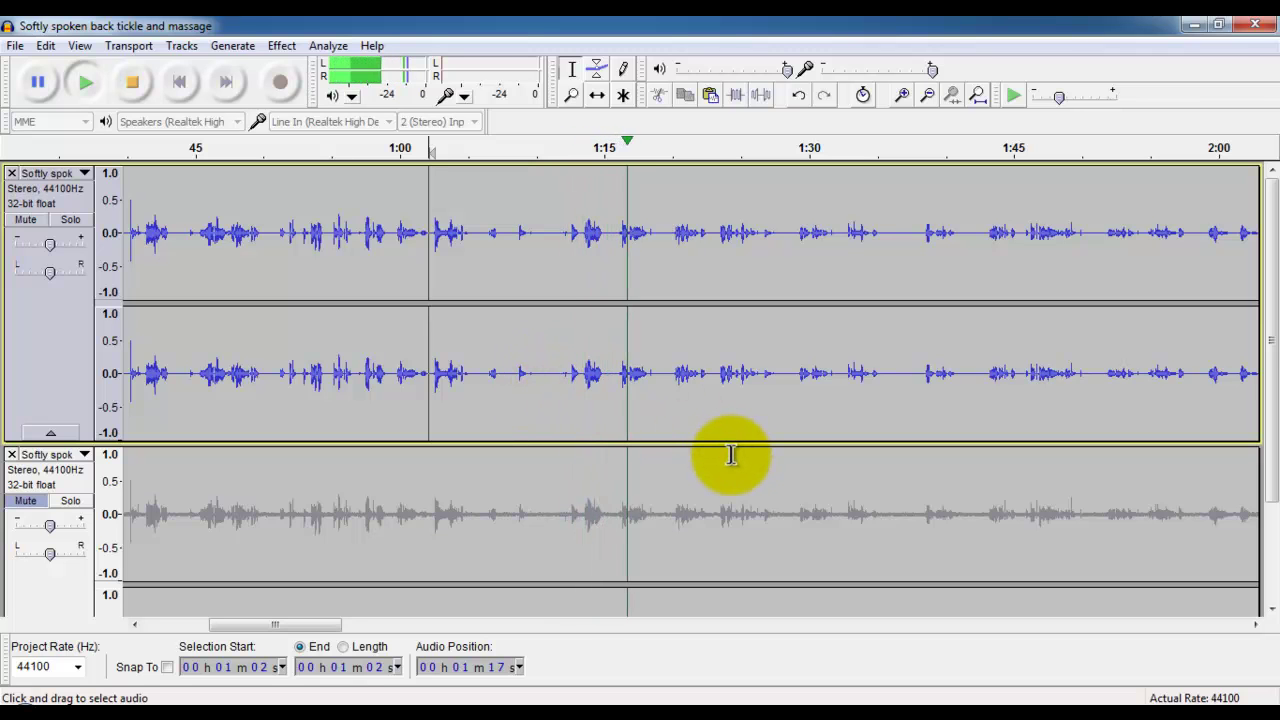
key(space)
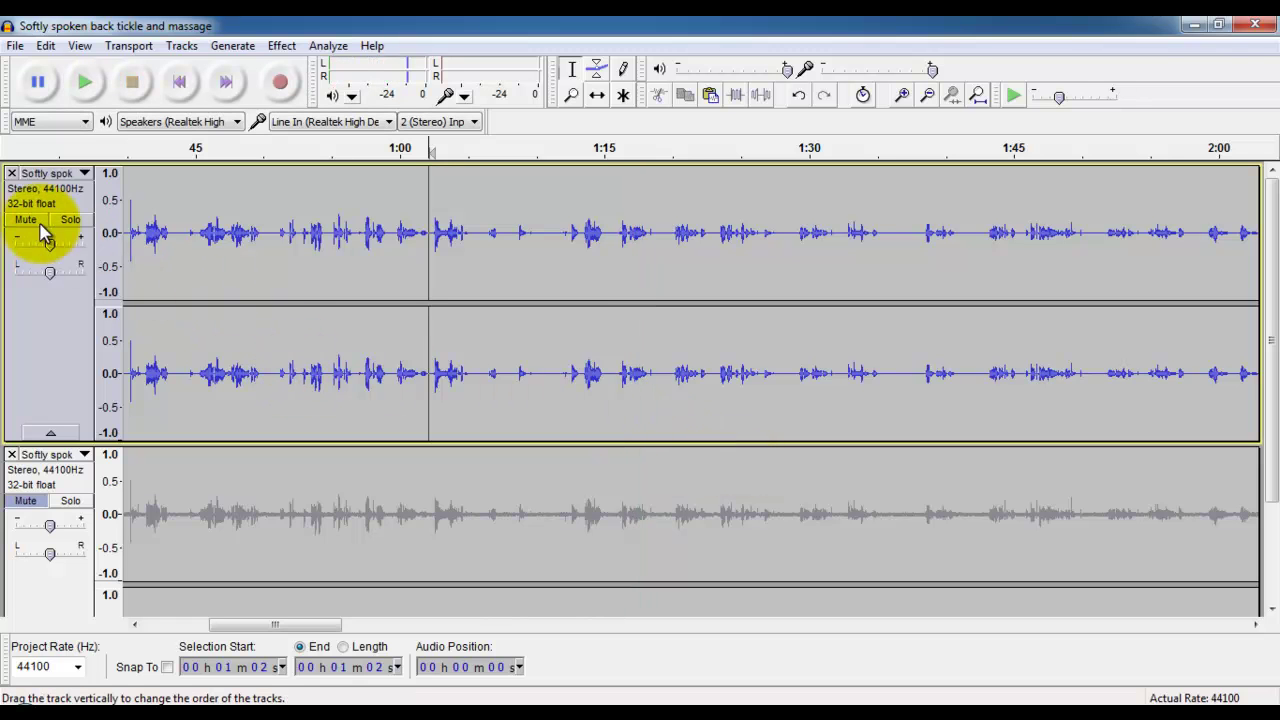
click(23, 502)
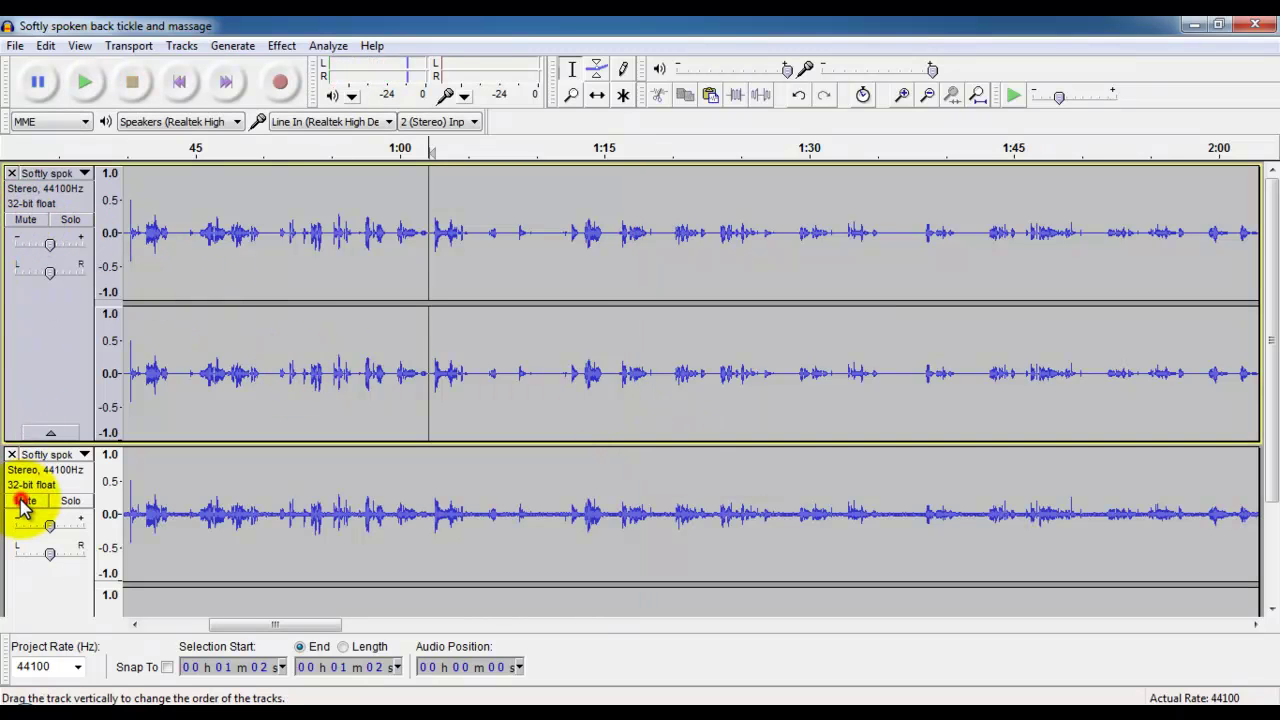
click(25, 219)
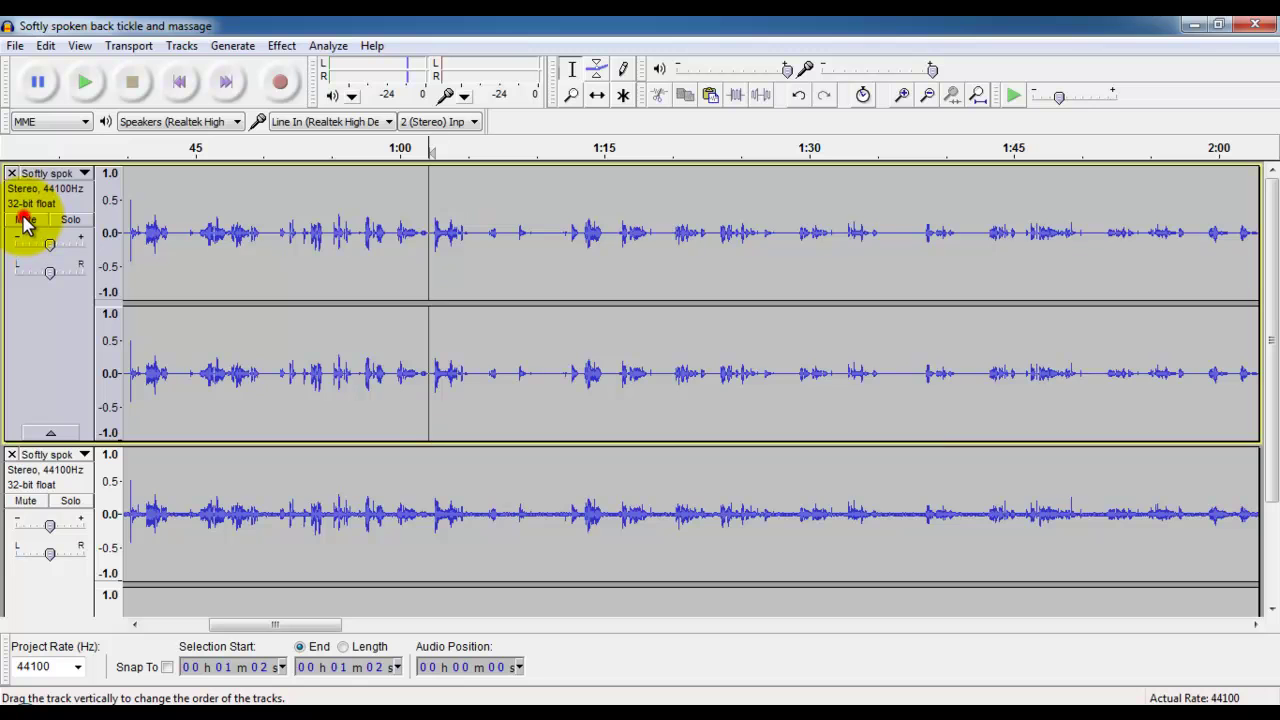
click(25, 219)
click(414, 523)
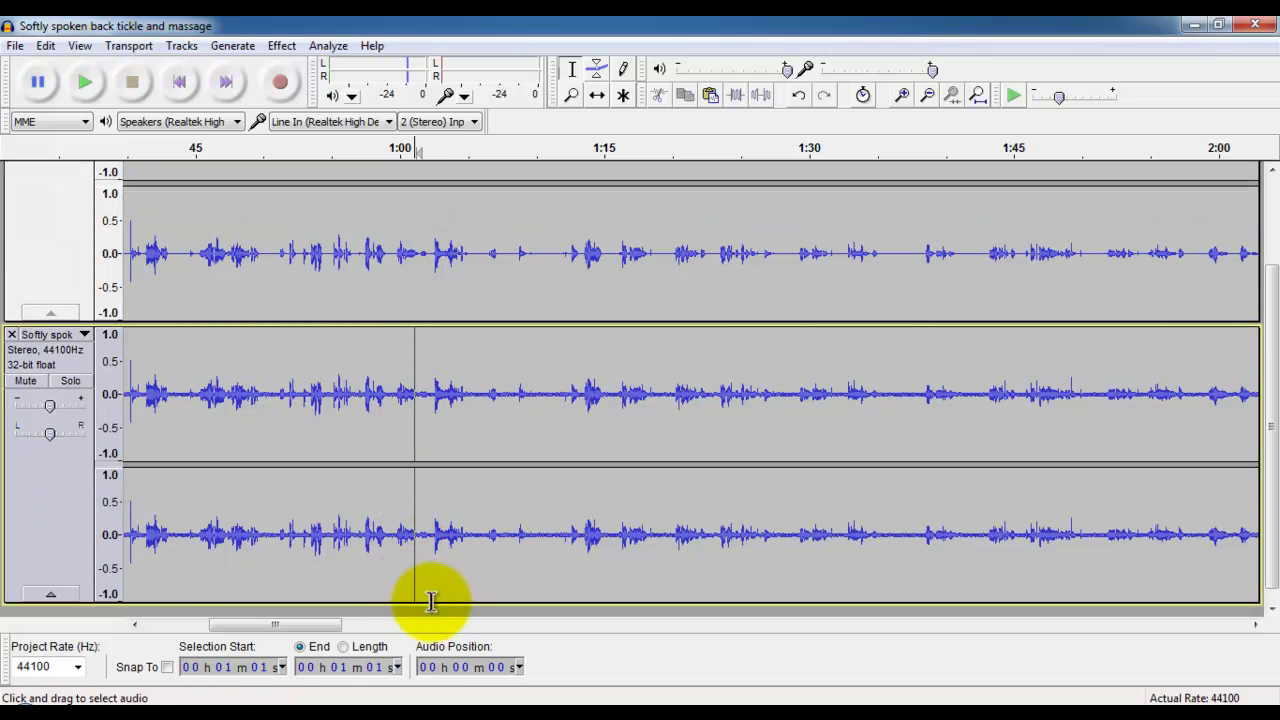
key(space)
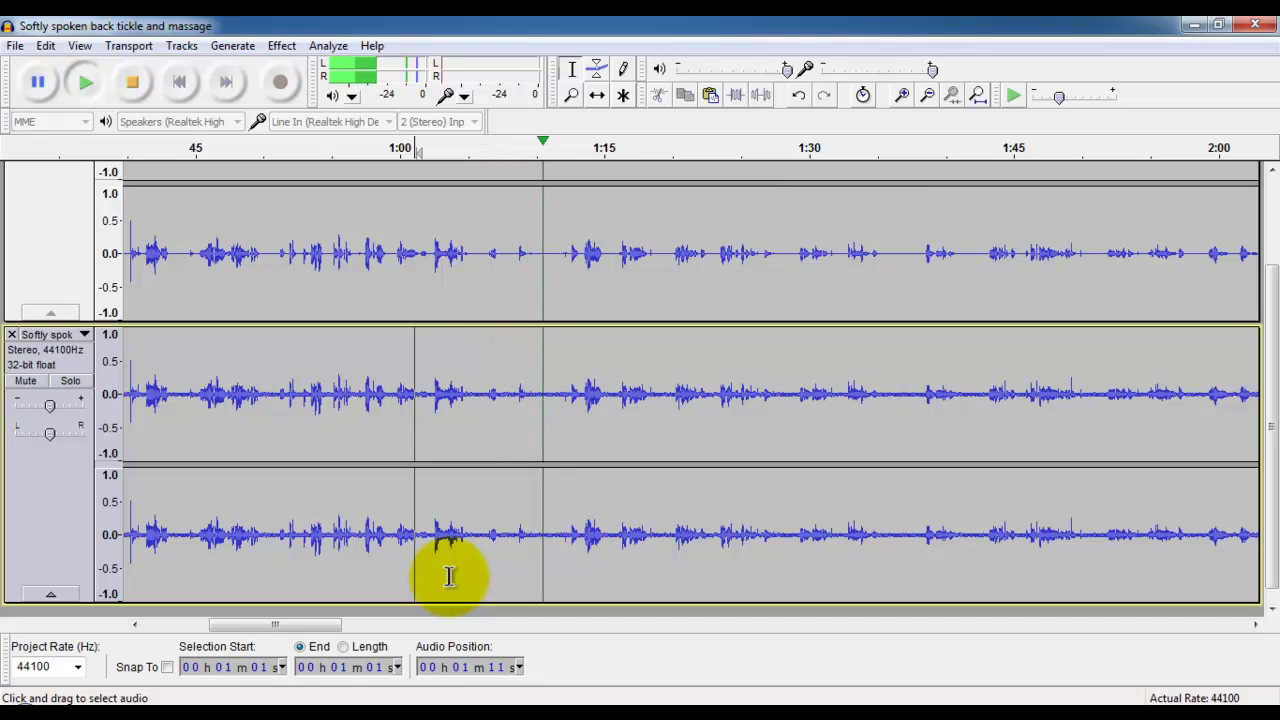
key(space)
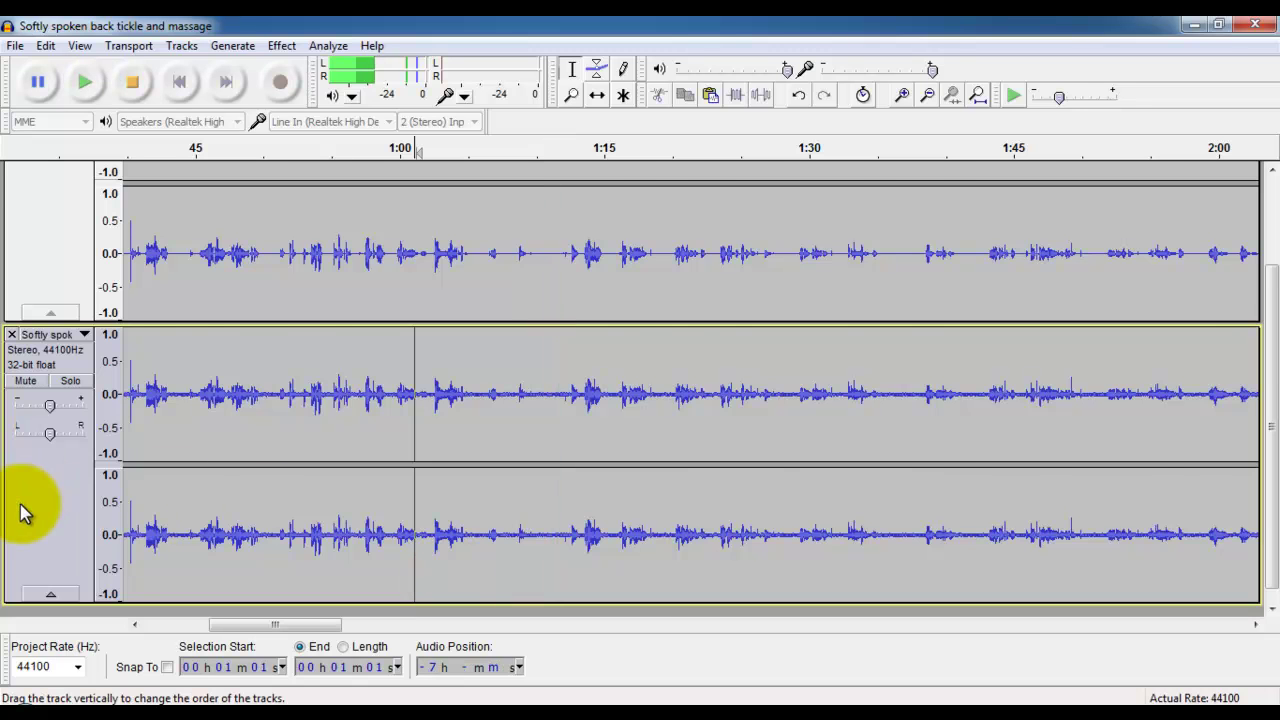
scroll(23, 514, up, 2)
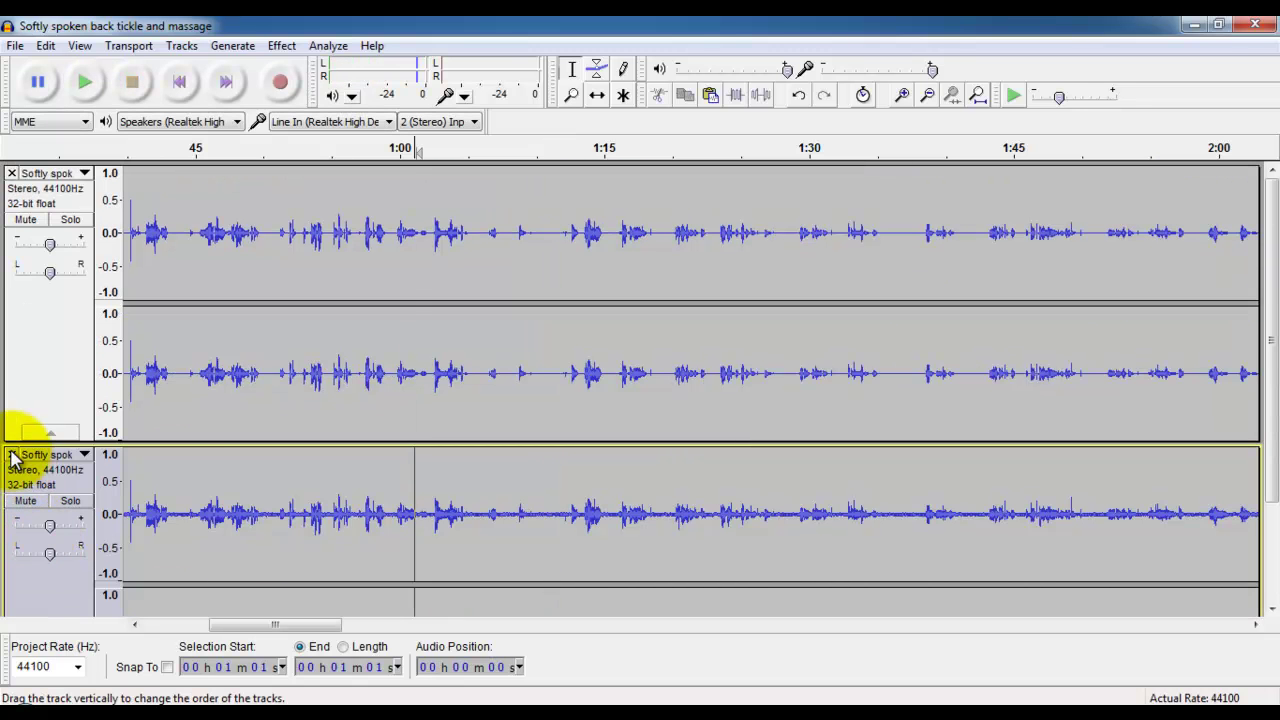
Close the noisy second track and bring up the File menu.
click(12, 455)
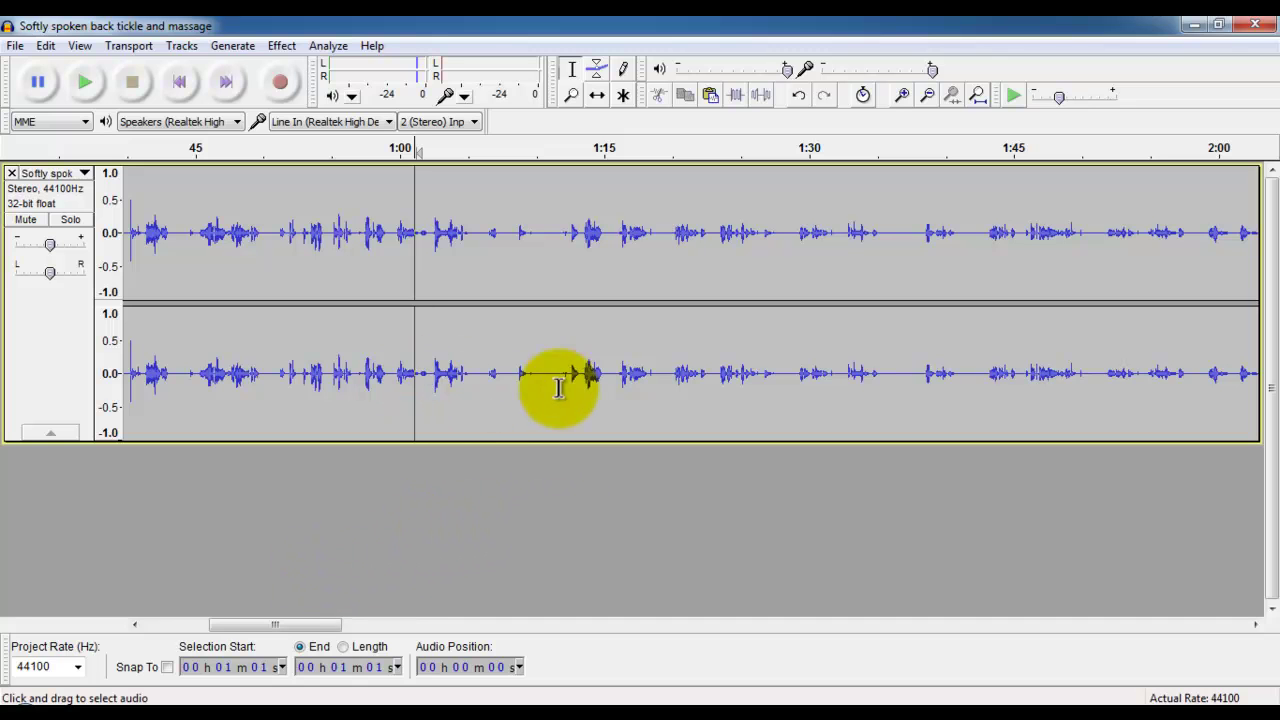
click(15, 46)
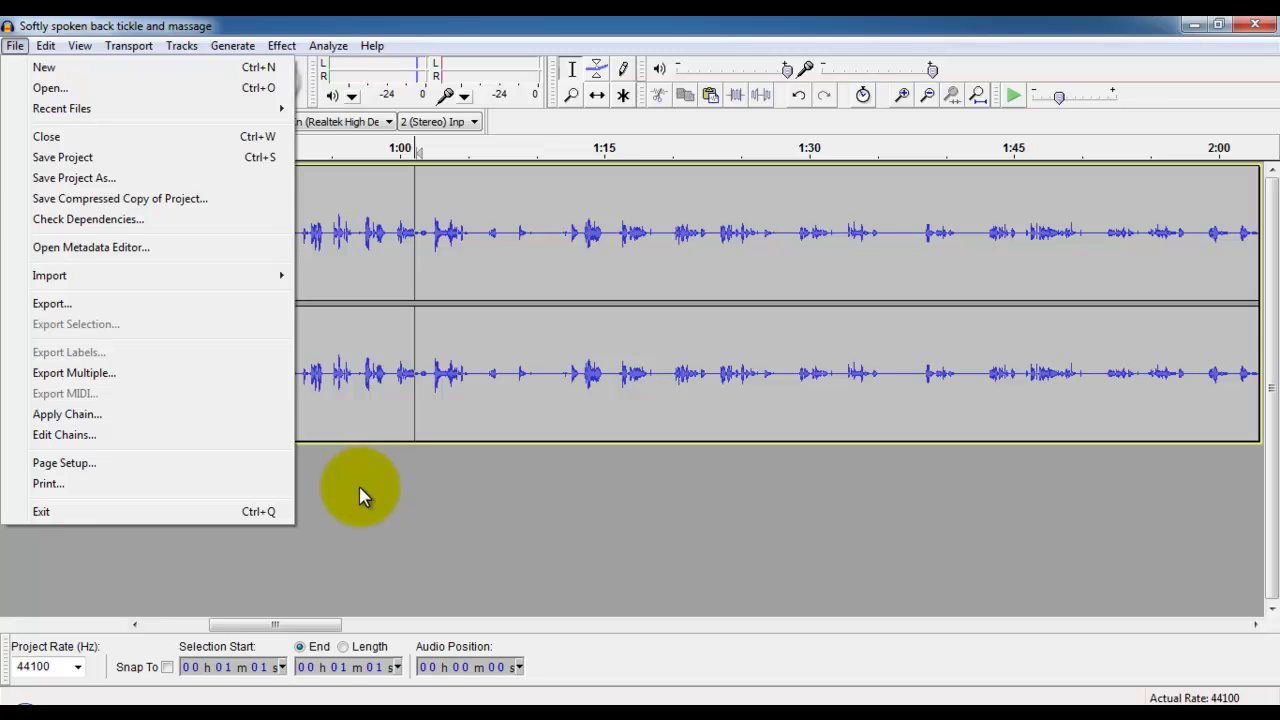
Dismiss the File menu without choosing a command.
click(392, 492)
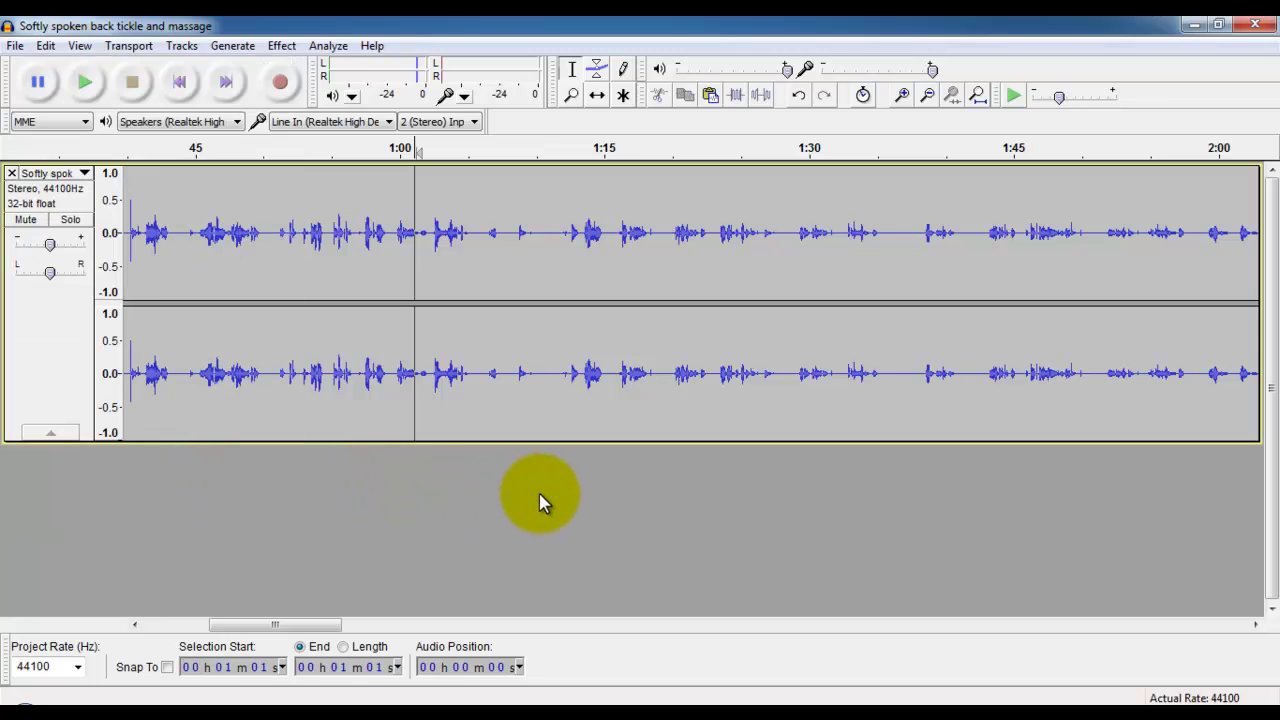